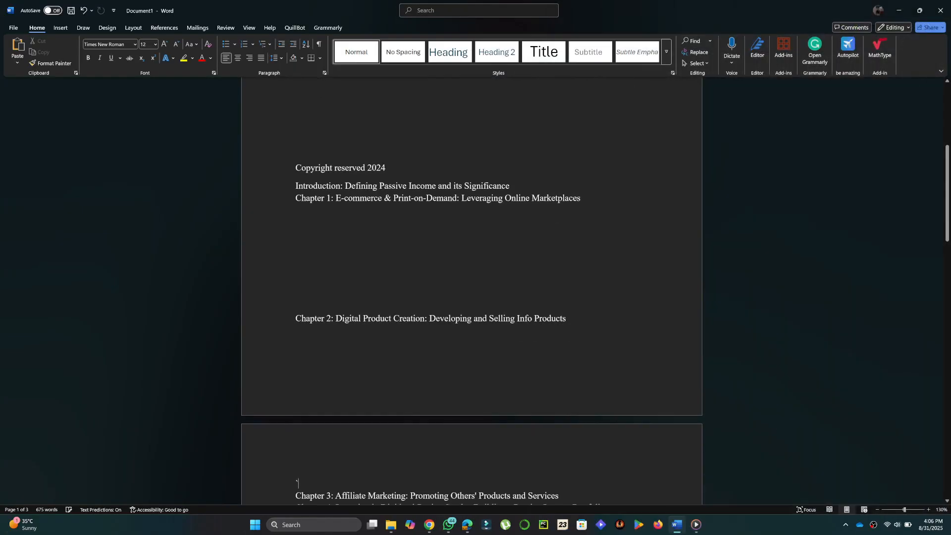
Show formatting marks and end the 'Published by' line with a paragraph break, leaving three blank lines before Ebook Outline.
{"action": "scroll", "coordinate": [824, 340], "scroll_direction": "up", "scroll_amount": 7}
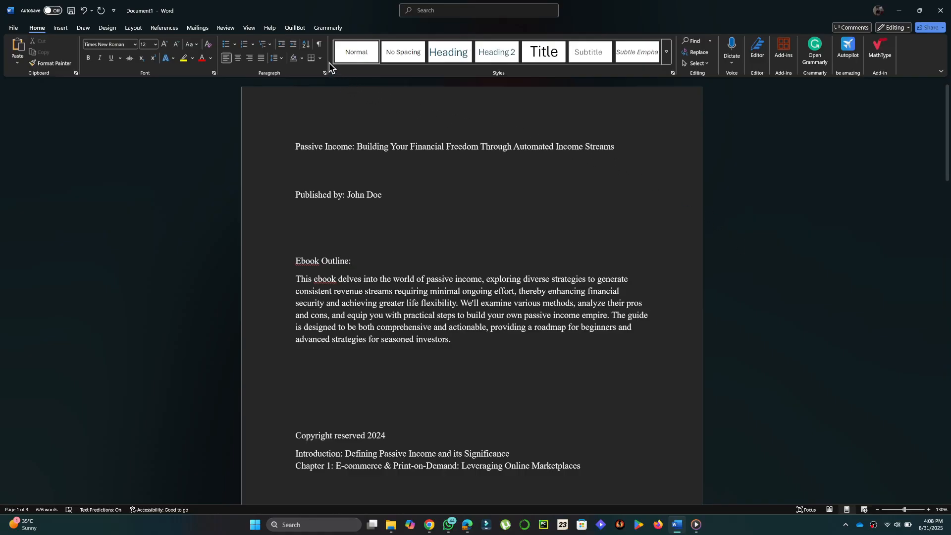
{"action": "left_click", "coordinate": [320, 45]}
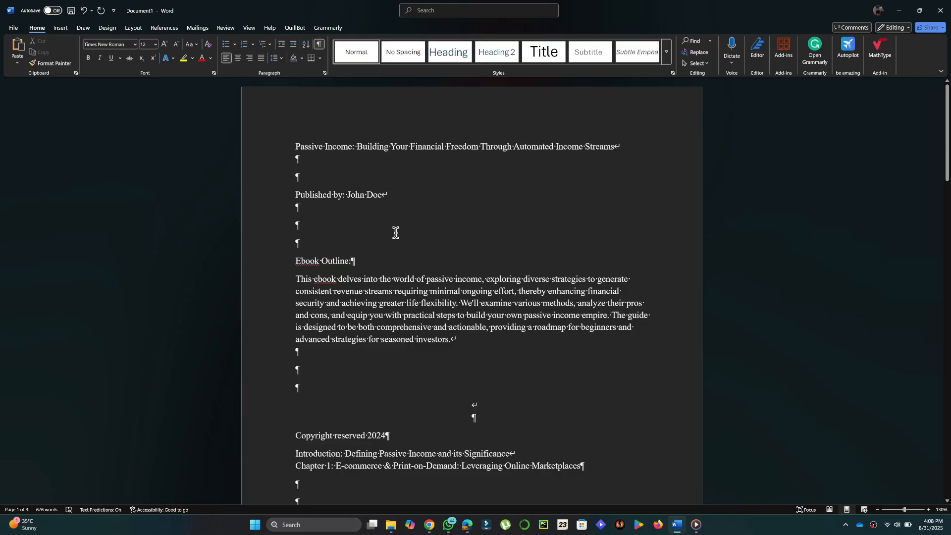
{"action": "key", "text": "BackSpace"}
{"action": "key", "text": "BackSpace"}
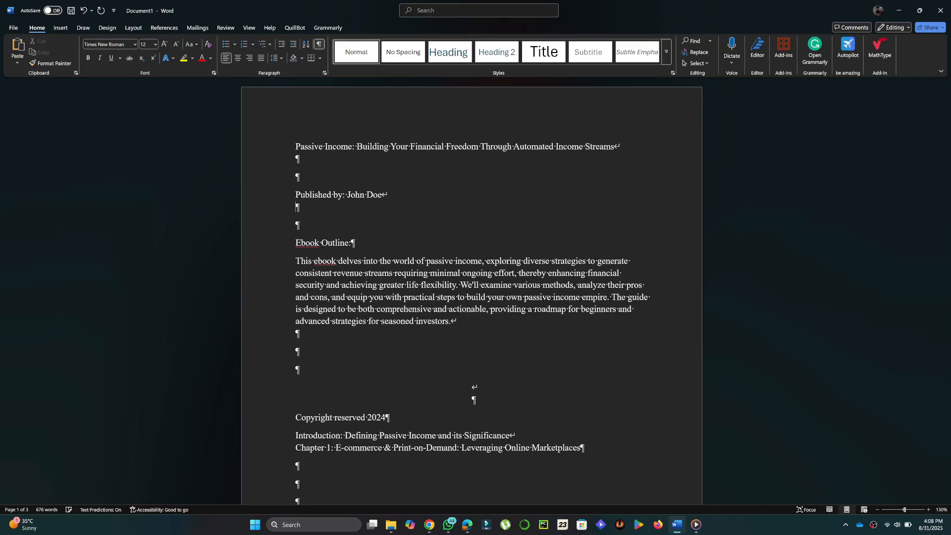
{"action": "key", "text": "Return"}
{"action": "key", "text": "Return"}
{"action": "key", "text": "Return"}
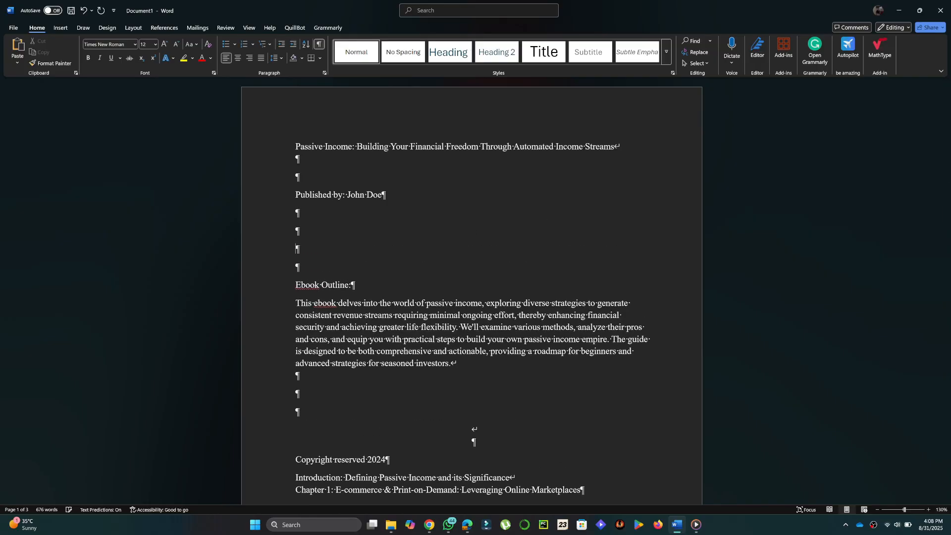
{"action": "key", "text": "BackSpace"}
{"action": "key", "text": "BackSpace"}
{"action": "key", "text": "BackSpace"}
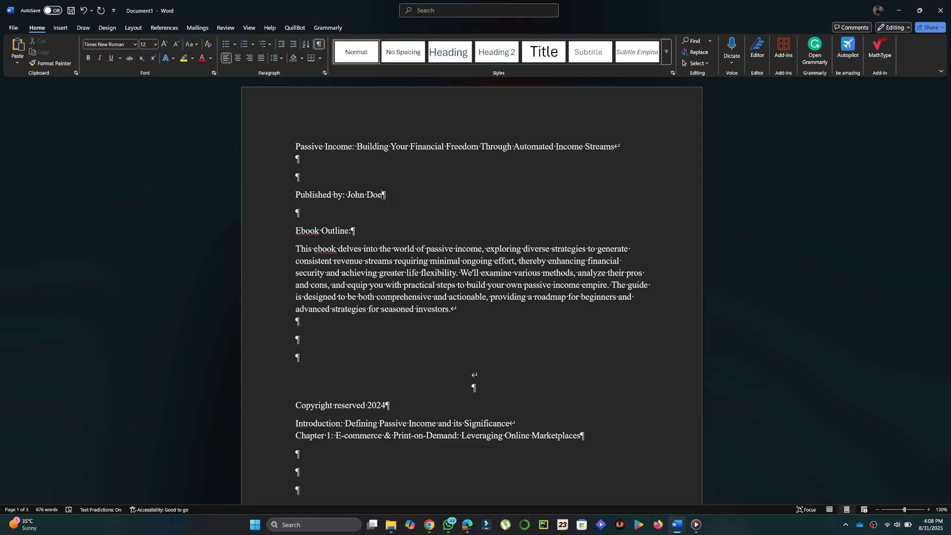
{"action": "key", "text": "BackSpace"}
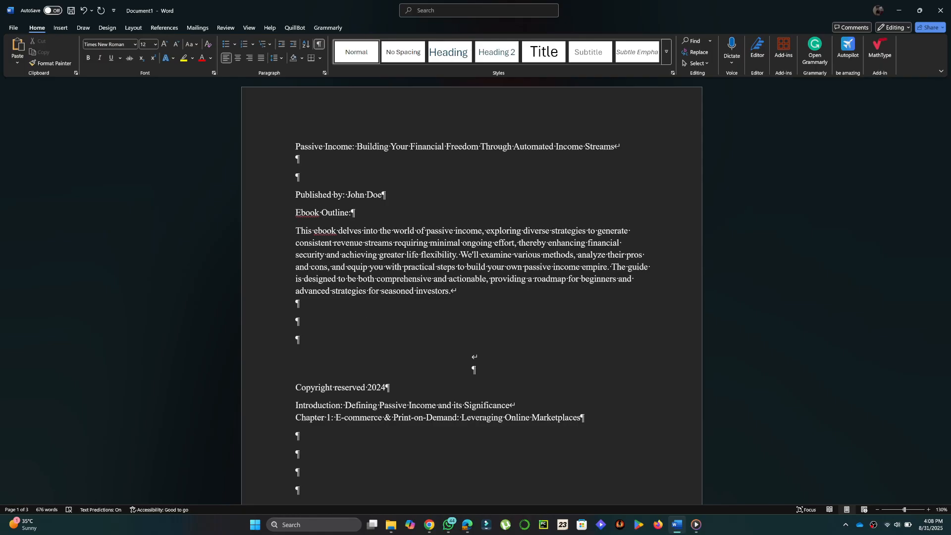
{"action": "key", "text": "Return"}
{"action": "key", "text": "Return"}
{"action": "key", "text": "Return"}
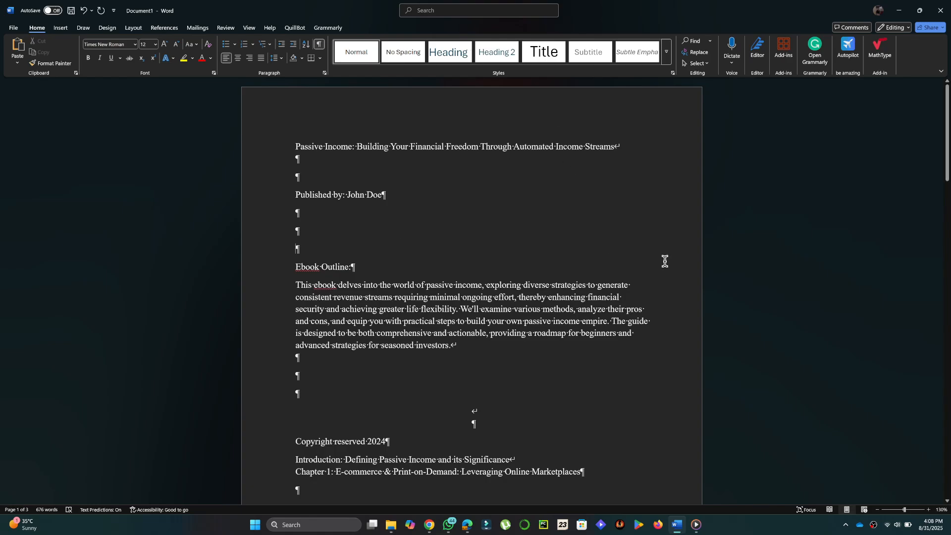
{"action": "scroll", "coordinate": [665, 261], "scroll_direction": "down", "scroll_amount": 3}
{"action": "scroll", "coordinate": [664, 261], "scroll_direction": "up", "scroll_amount": 3}
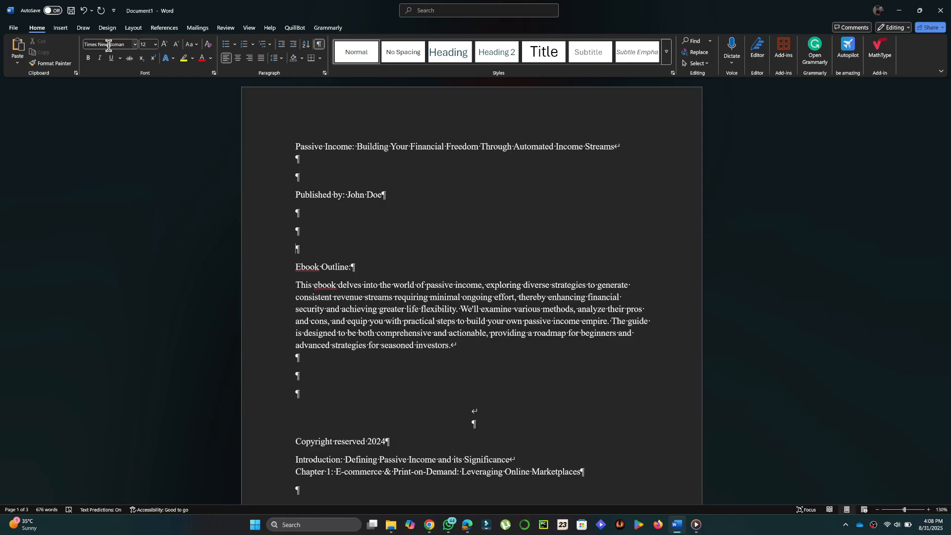
{"action": "left_click", "coordinate": [109, 45]}
{"action": "left_click", "coordinate": [135, 45]}
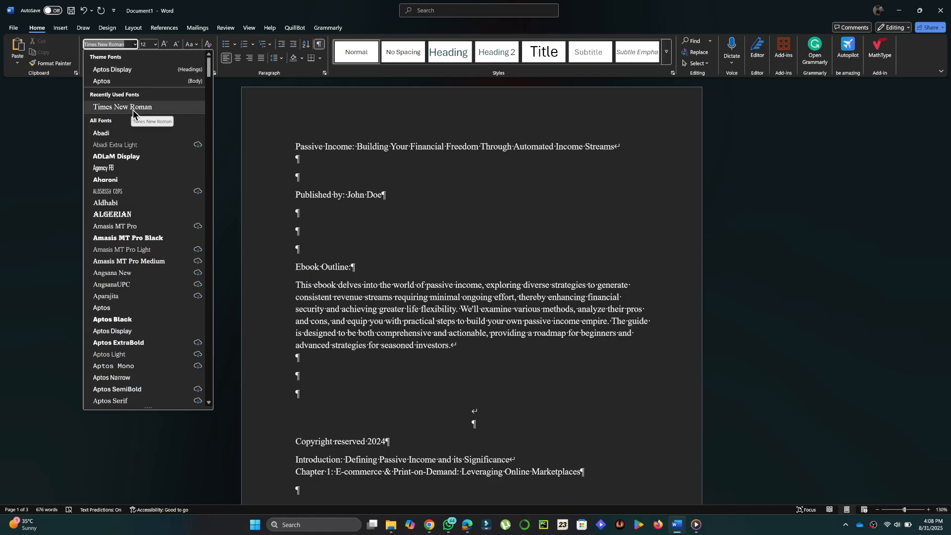
{"action": "left_click", "coordinate": [543, 251]}
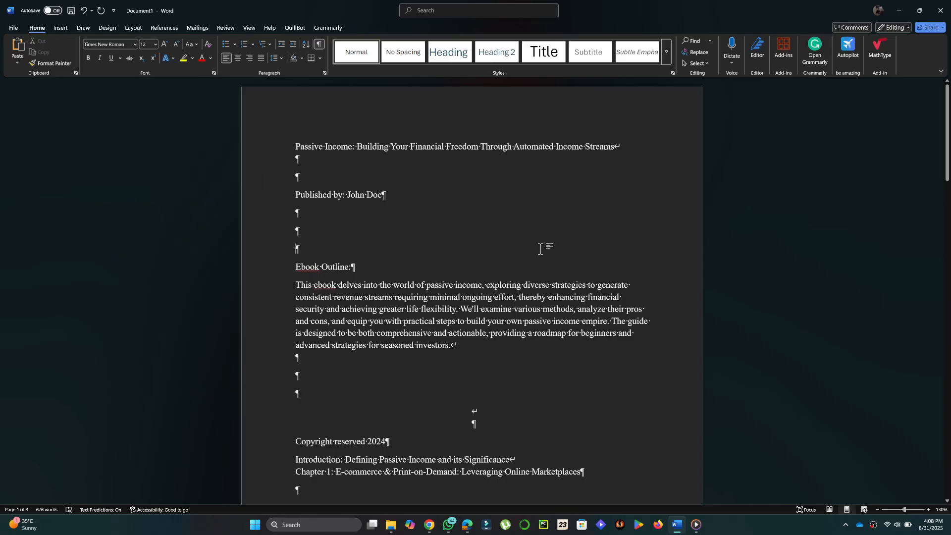
{"action": "key", "text": "ctrl+a"}
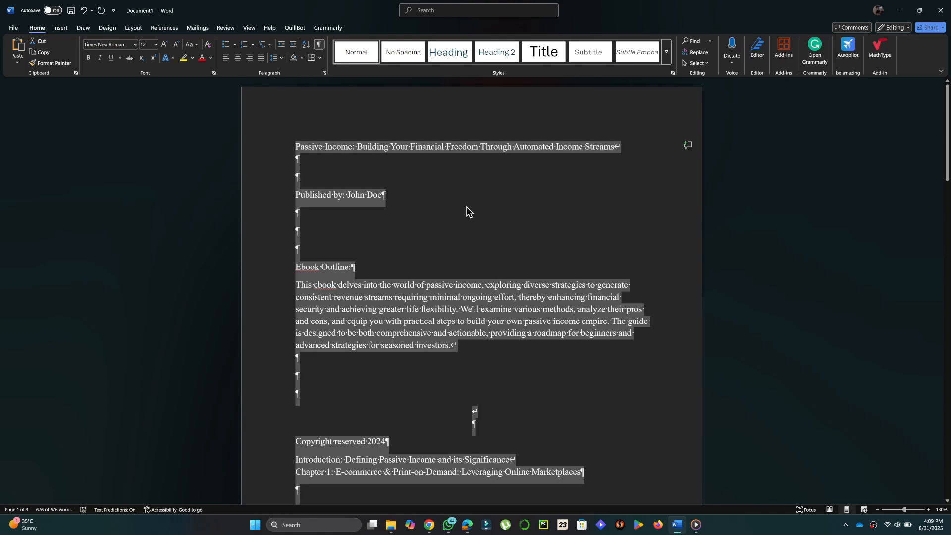
{"action": "left_click", "coordinate": [135, 45]}
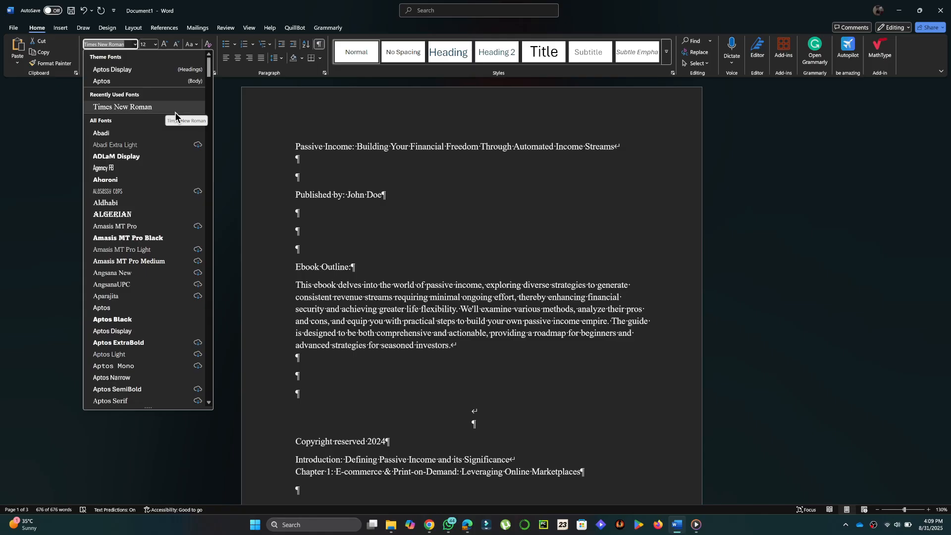
{"action": "key", "text": "ctrl+a"}
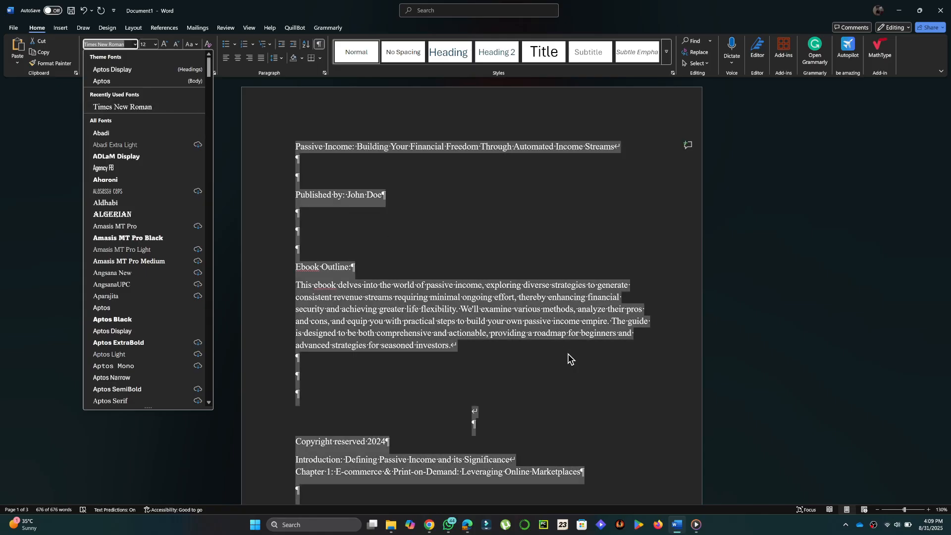
{"action": "left_click", "coordinate": [155, 44]}
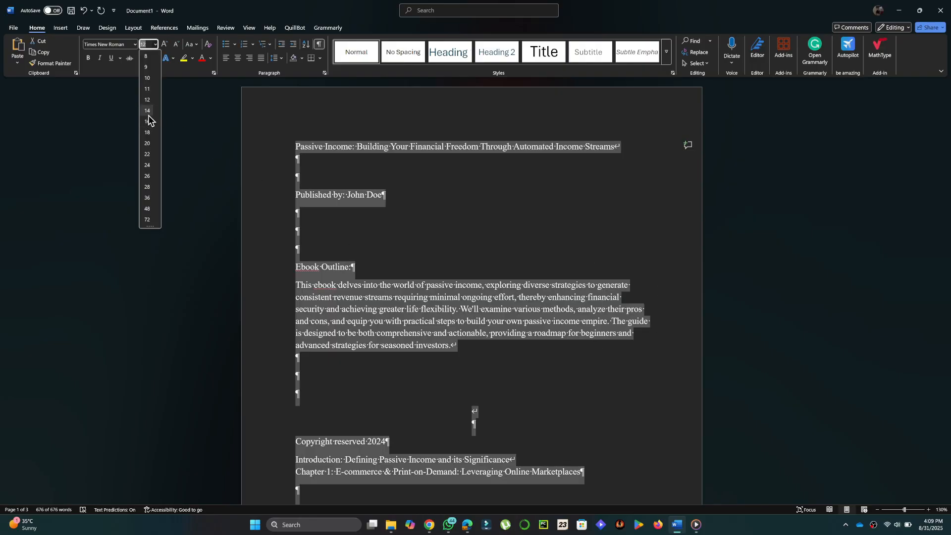
{"action": "left_click", "coordinate": [147, 99]}
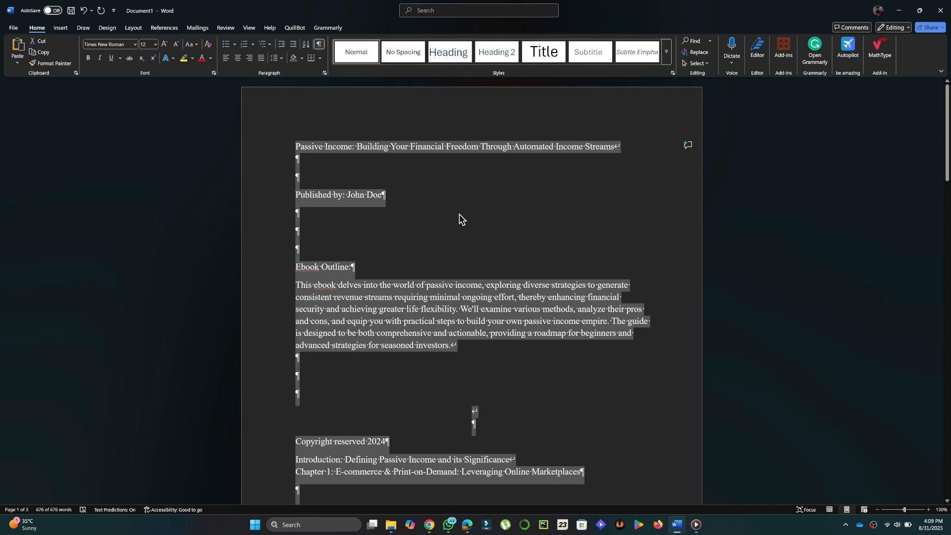
{"action": "left_click", "coordinate": [649, 250]}
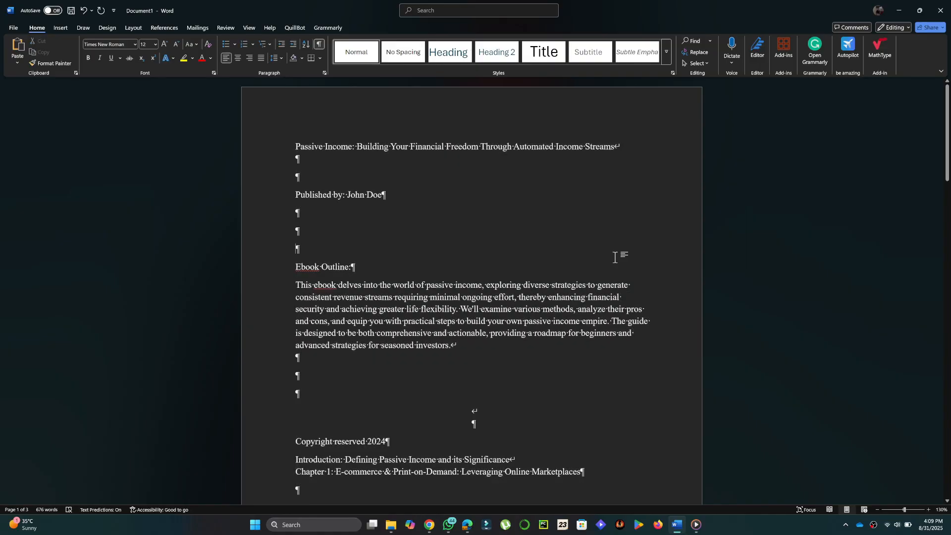
Set a custom page size of 6 inches wide by 9 inches high for the whole ebook.
{"action": "left_click", "coordinate": [132, 30]}
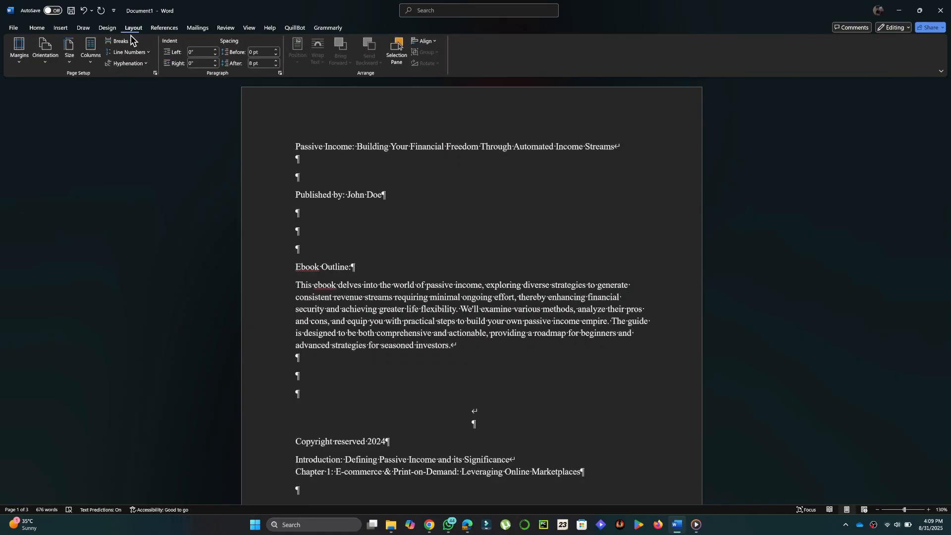
{"action": "left_click", "coordinate": [70, 63]}
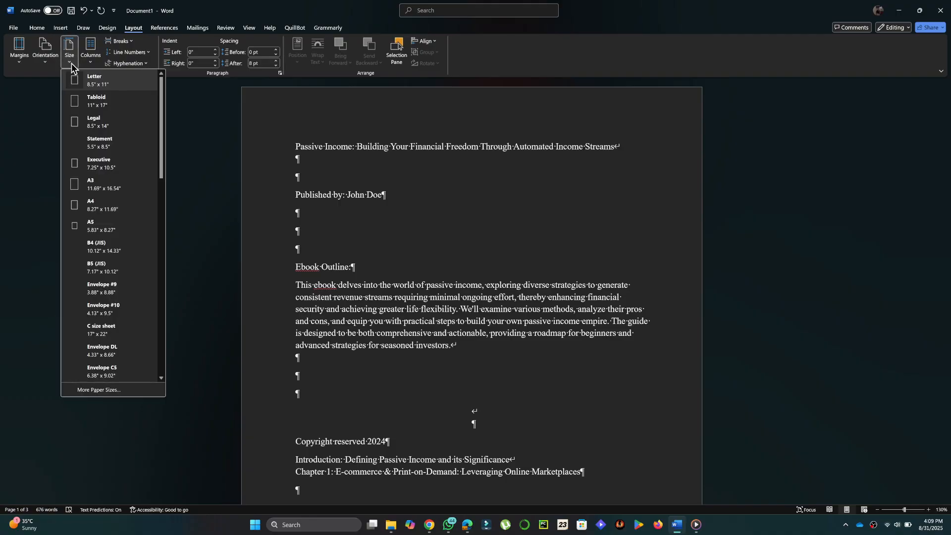
{"action": "left_click", "coordinate": [115, 391]}
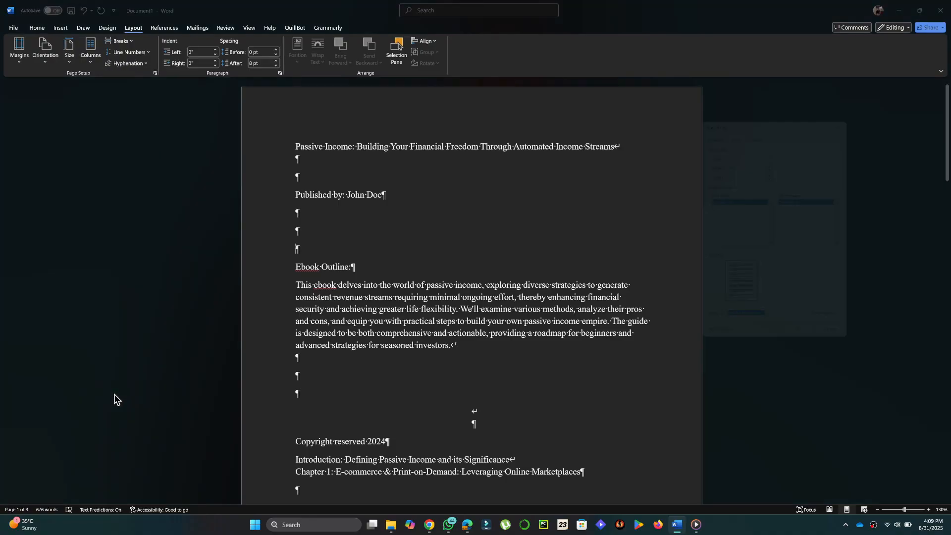
{"action": "left_click_drag", "start_coordinate": [732, 159], "coordinate": [718, 160]}
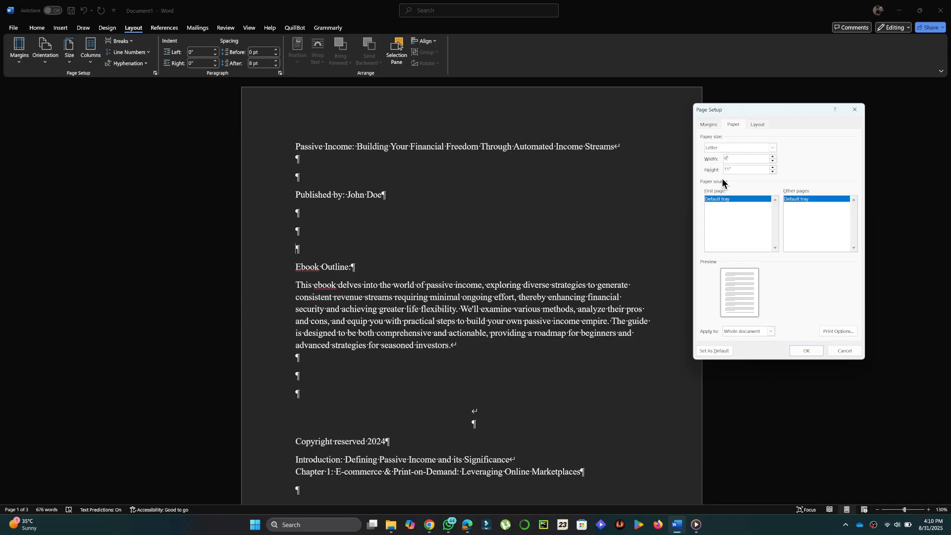
{"action": "left_click_drag", "start_coordinate": [727, 170], "coordinate": [713, 176]}
{"action": "type", "text": "9"}
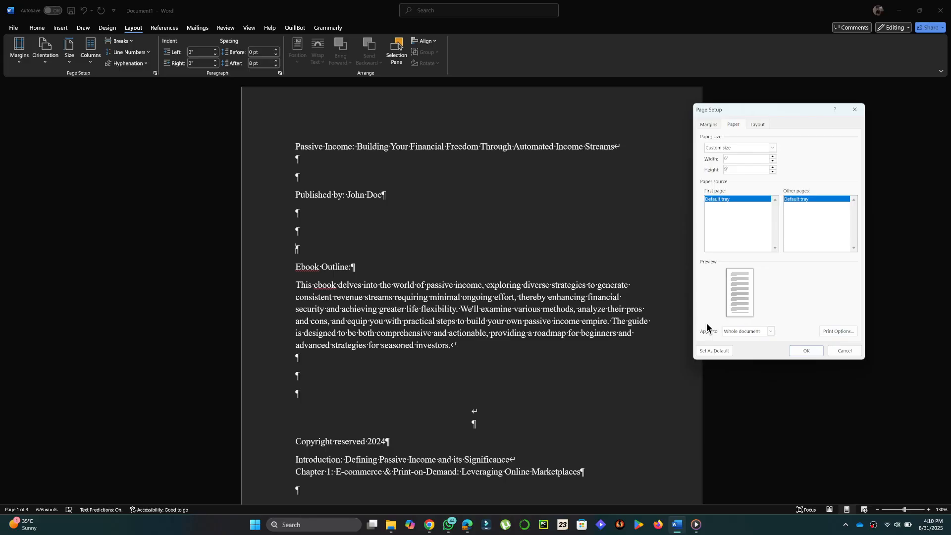
{"action": "left_click", "coordinate": [812, 352]}
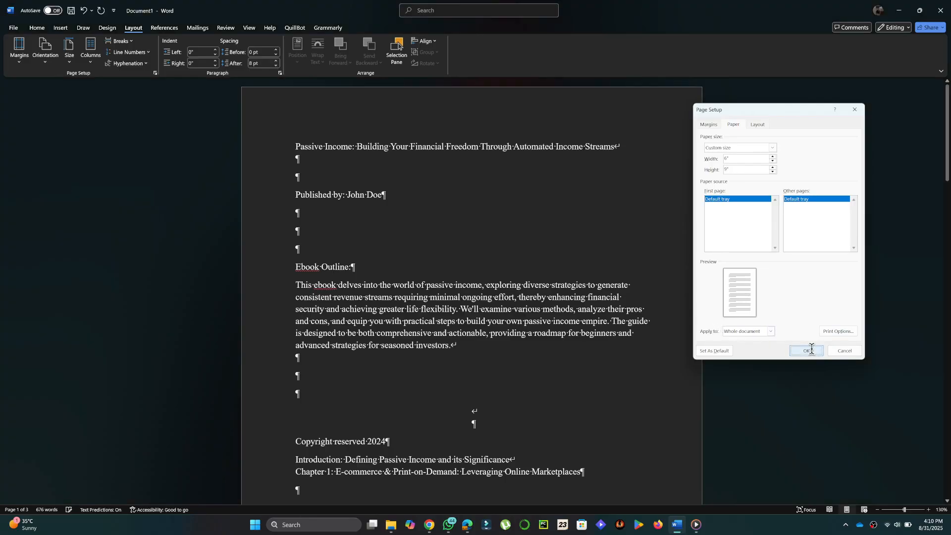
Switch to mirror margins with a 0.12" gutter and a 0.6" outside margin.
{"action": "left_click", "coordinate": [928, 510]}
{"action": "left_click", "coordinate": [928, 509]}
{"action": "left_click", "coordinate": [928, 509]}
{"action": "left_click", "coordinate": [928, 509]}
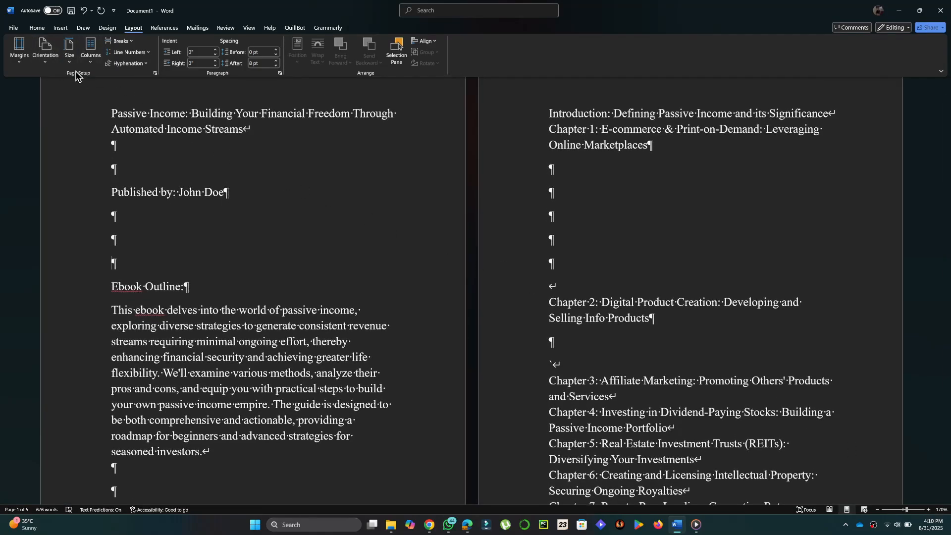
{"action": "left_click", "coordinate": [20, 52]}
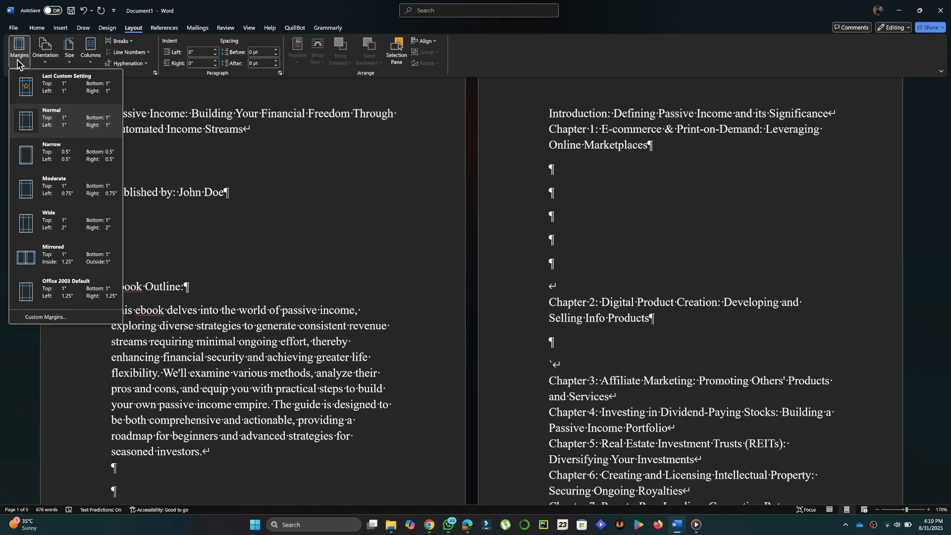
{"action": "left_click", "coordinate": [91, 321]}
{"action": "left_click", "coordinate": [795, 234]}
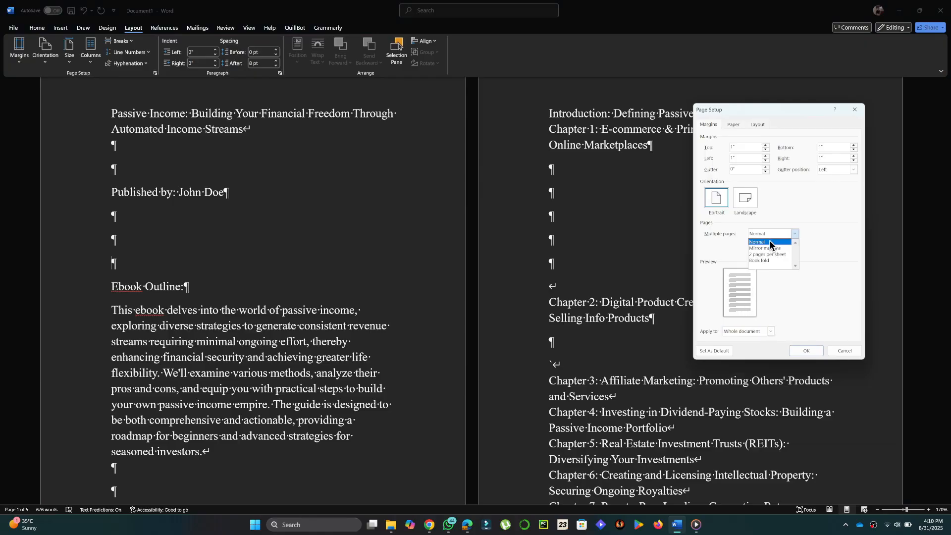
{"action": "left_click", "coordinate": [768, 248]}
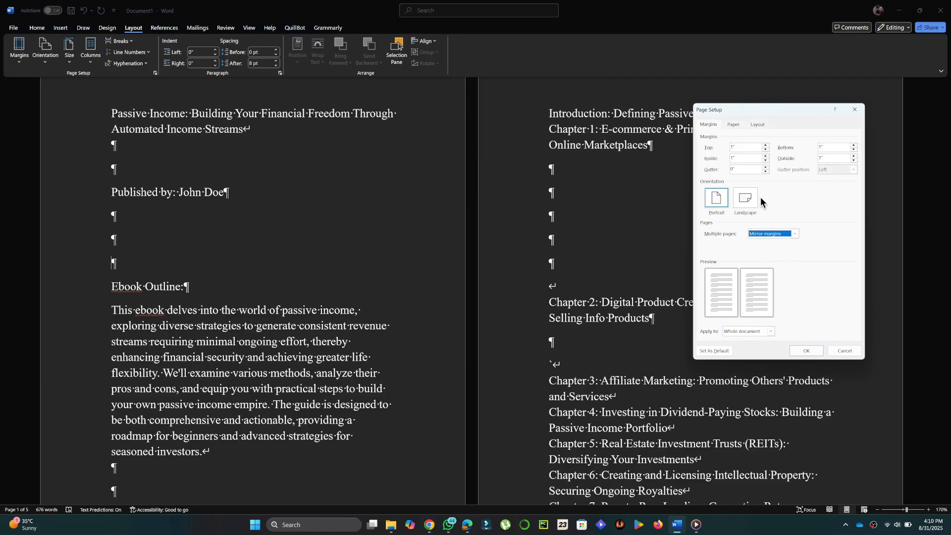
{"action": "left_click", "coordinate": [821, 158]}
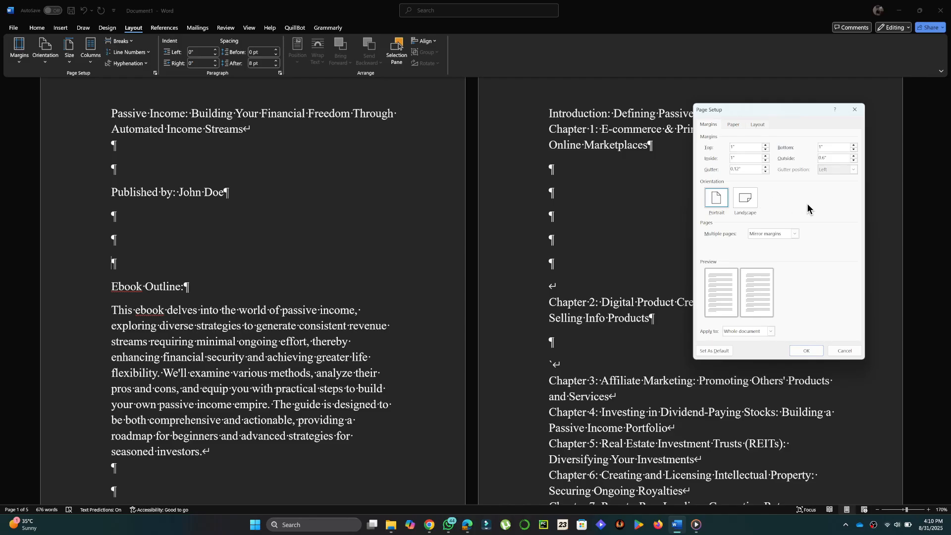
Enable different odd and even headers and a different first-page header, then apply the page setup.
{"action": "left_click", "coordinate": [758, 125]}
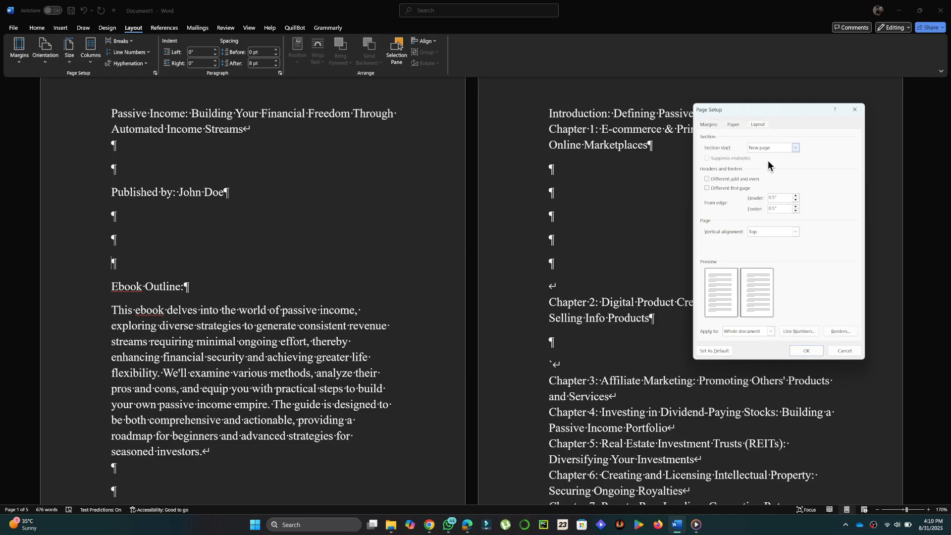
{"action": "left_click", "coordinate": [727, 179]}
{"action": "left_click", "coordinate": [726, 188]}
{"action": "left_click", "coordinate": [812, 352]}
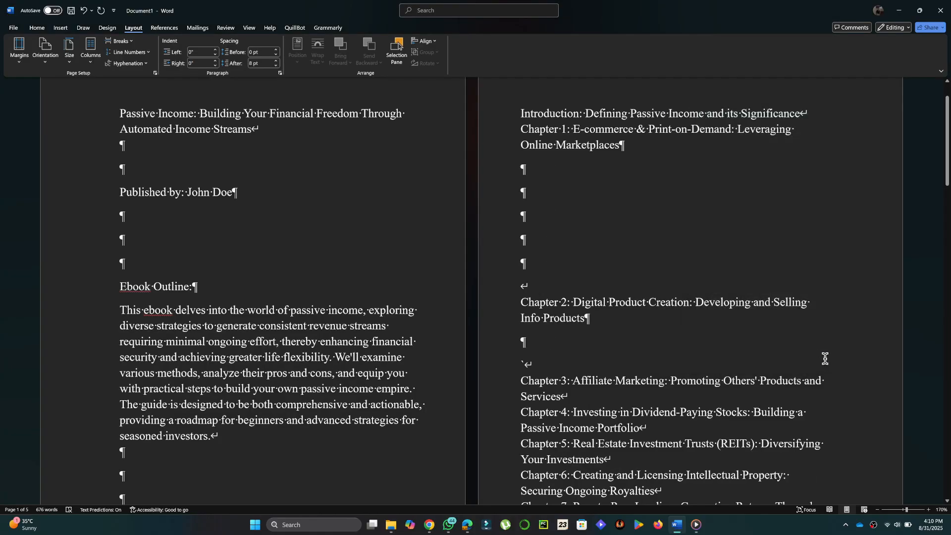
Zoom out to 130% and centre the book title and the 'Published by' line.
{"action": "left_click", "coordinate": [877, 510]}
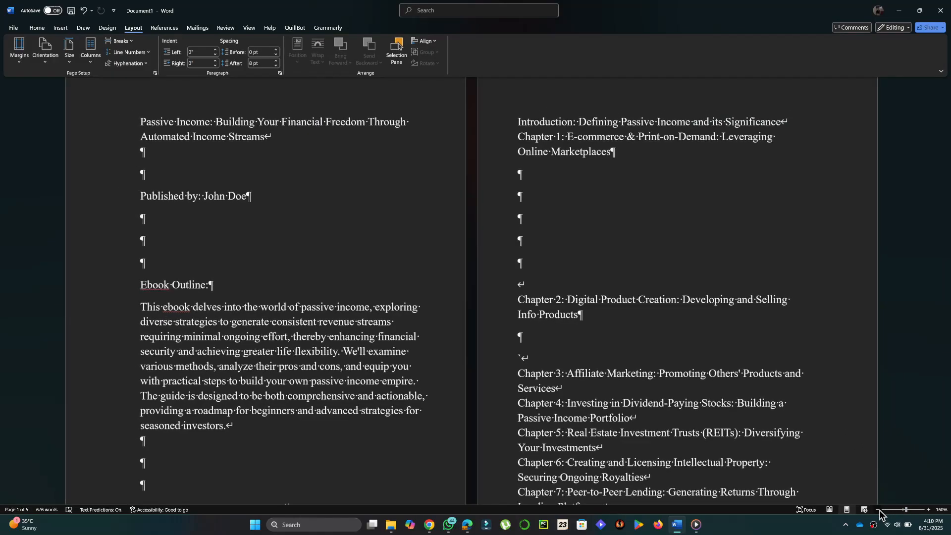
{"action": "left_click", "coordinate": [878, 509]}
{"action": "left_click", "coordinate": [878, 510]}
{"action": "left_click", "coordinate": [878, 510]}
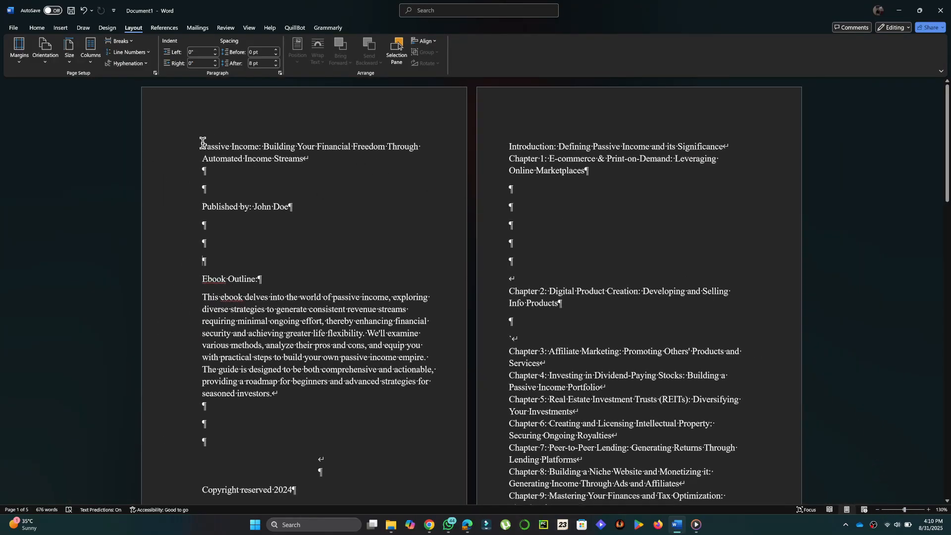
{"action": "left_click_drag", "start_coordinate": [202, 144], "coordinate": [328, 167]}
{"action": "left_click", "coordinate": [36, 27]}
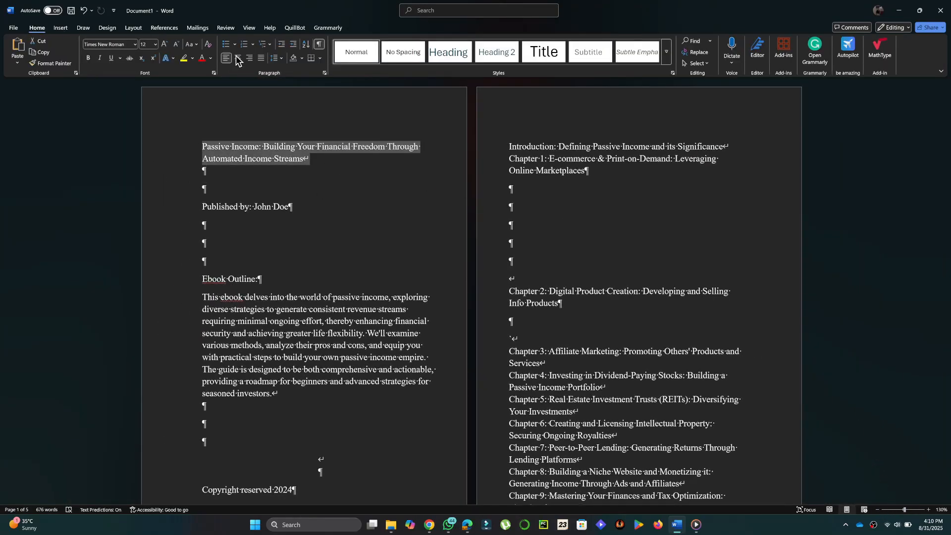
{"action": "left_click", "coordinate": [238, 58]}
{"action": "left_click_drag", "start_coordinate": [203, 206], "coordinate": [306, 208]}
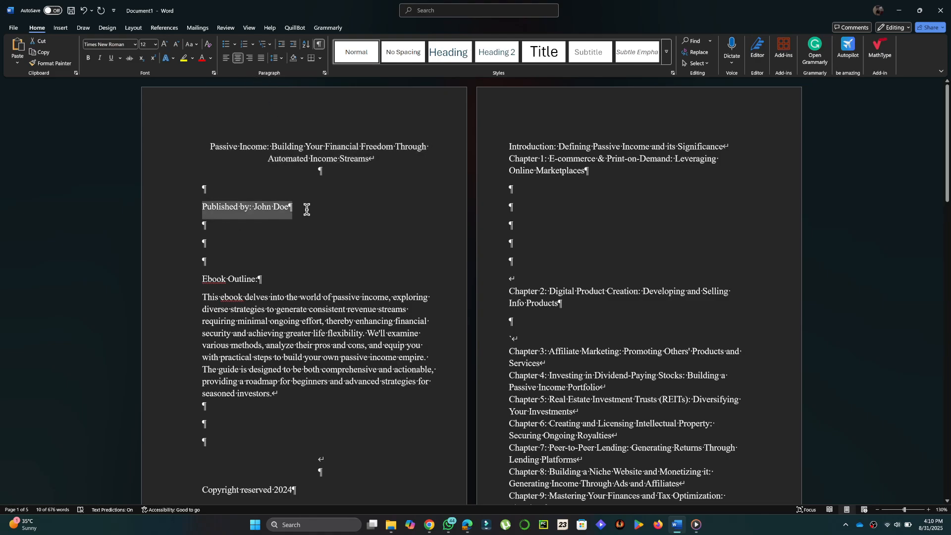
{"action": "left_click", "coordinate": [239, 58]}
{"action": "left_click", "coordinate": [384, 218]}
Insert a page break after the Ebook Outline paragraph so the copyright line starts a new page.
{"action": "scroll", "coordinate": [319, 297], "scroll_direction": "down", "scroll_amount": 2}
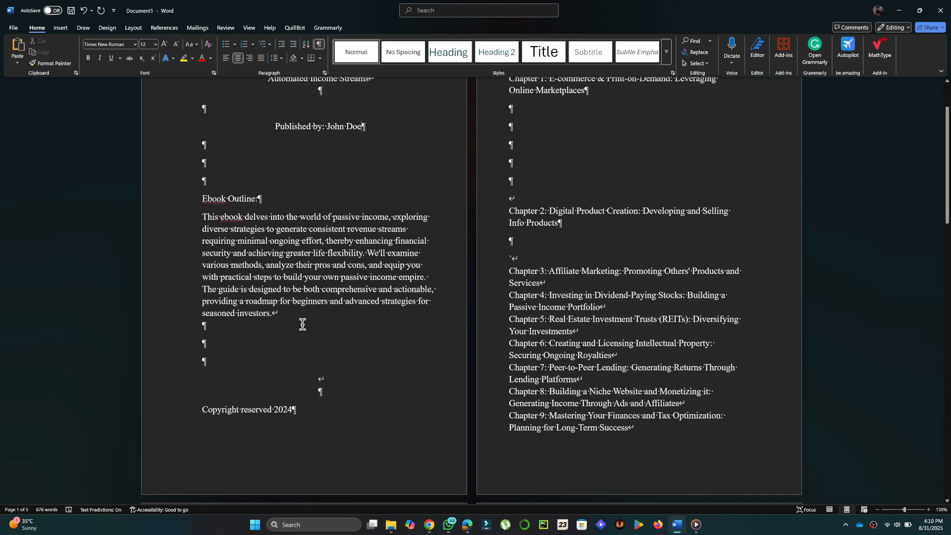
{"action": "left_click", "coordinate": [306, 315]}
{"action": "left_click", "coordinate": [60, 28]}
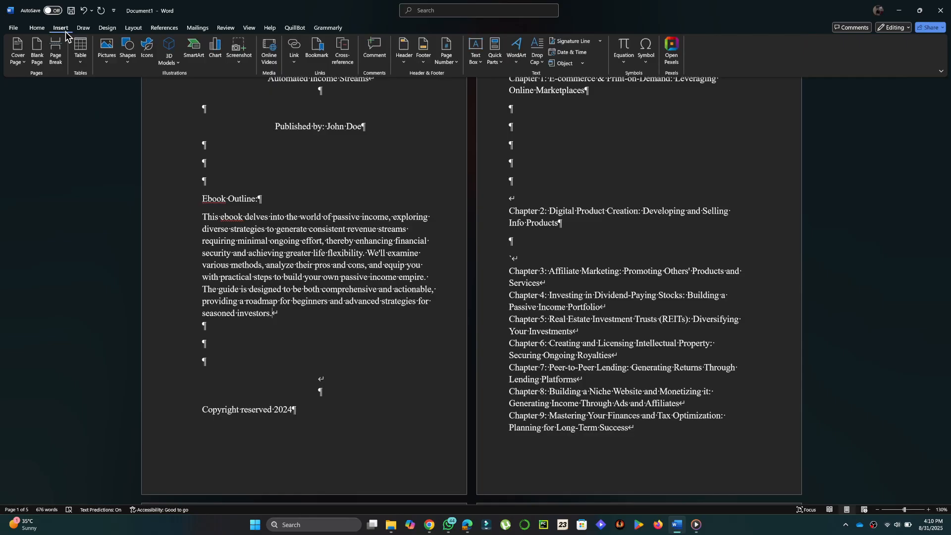
{"action": "left_click", "coordinate": [56, 55]}
{"action": "scroll", "coordinate": [422, 361], "scroll_direction": "down", "scroll_amount": 6}
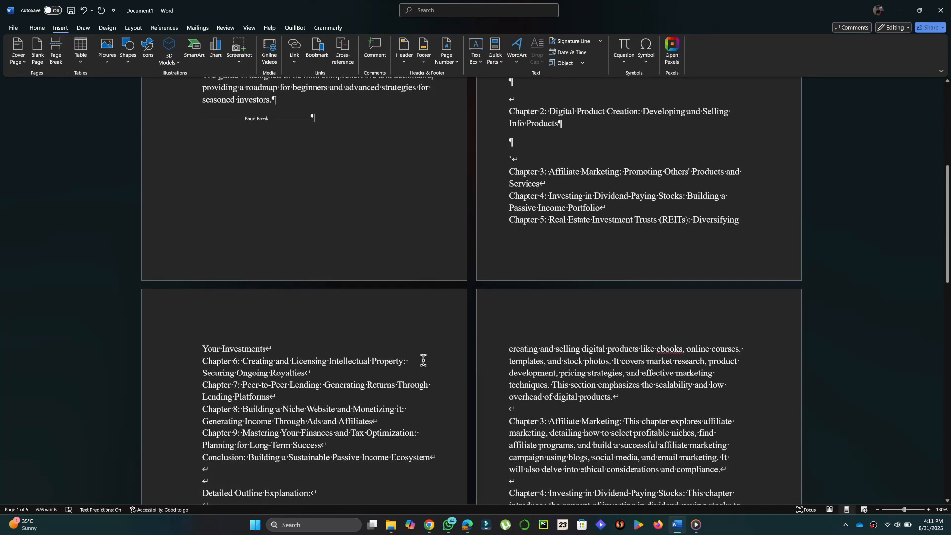
{"action": "scroll", "coordinate": [422, 360], "scroll_direction": "down", "scroll_amount": 4}
{"action": "scroll", "coordinate": [423, 361], "scroll_direction": "up", "scroll_amount": 10}
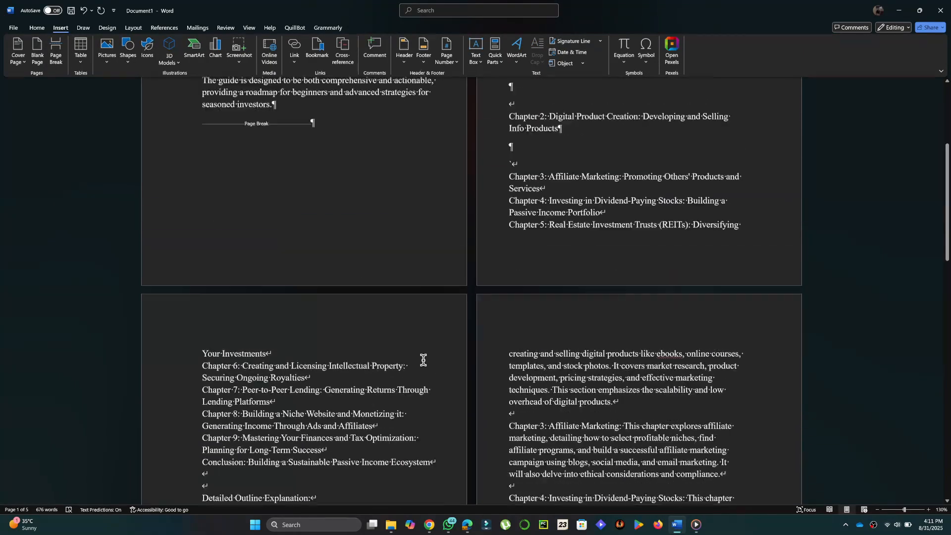
{"action": "scroll", "coordinate": [569, 272], "scroll_direction": "down", "scroll_amount": 3}
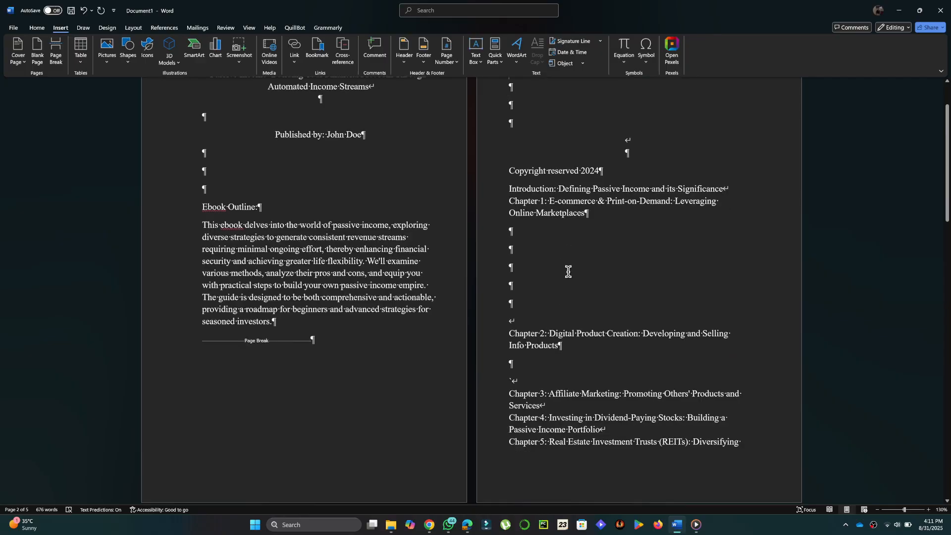
{"action": "left_click", "coordinate": [37, 28]}
Hide formatting marks and push the Chapter 1 section onto a new page with a page break.
{"action": "left_click", "coordinate": [319, 44]}
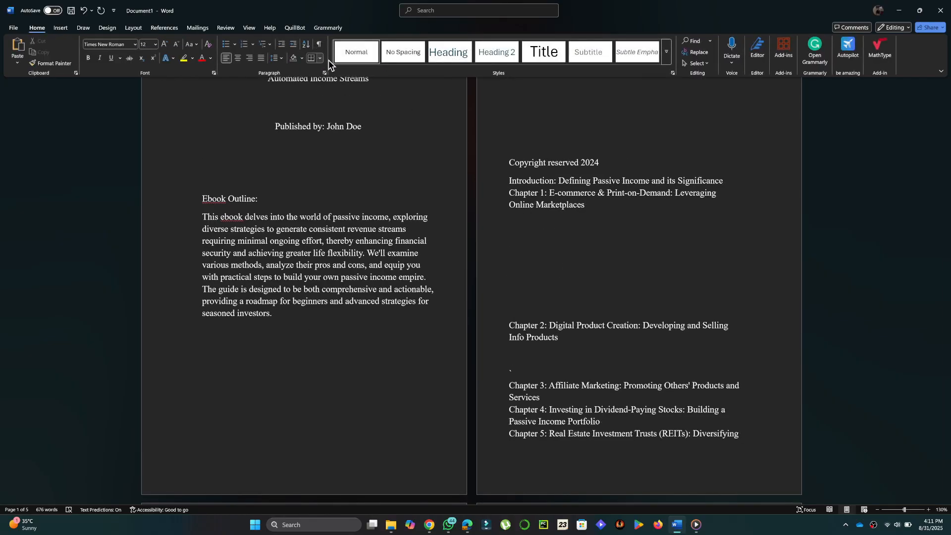
{"action": "scroll", "coordinate": [527, 169], "scroll_direction": "down", "scroll_amount": 1}
{"action": "key", "text": "Return"}
{"action": "key", "text": "Return"}
{"action": "key", "text": "Return"}
{"action": "key", "text": "Return"}
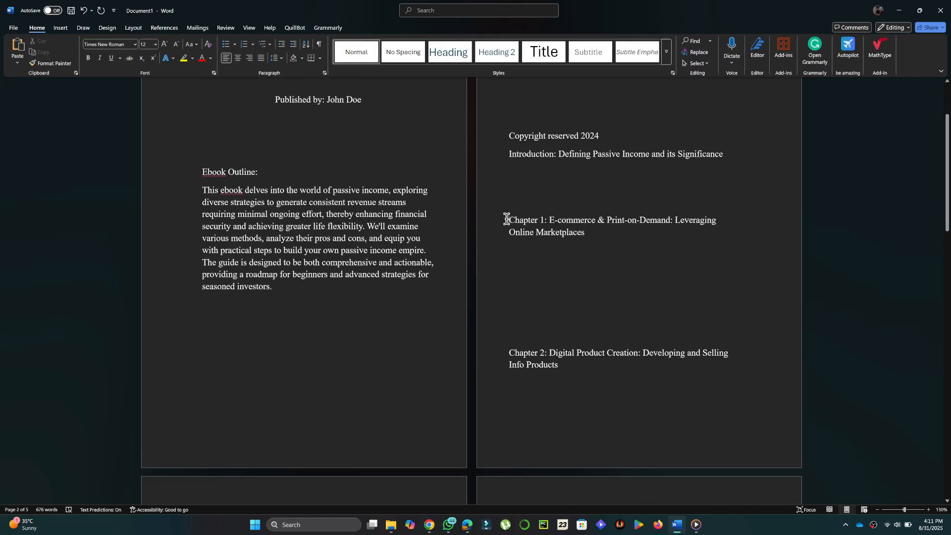
{"action": "left_click_drag", "start_coordinate": [506, 218], "coordinate": [568, 218]}
{"action": "left_click", "coordinate": [461, 62]}
{"action": "scroll", "coordinate": [519, 350], "scroll_direction": "down", "scroll_amount": 1}
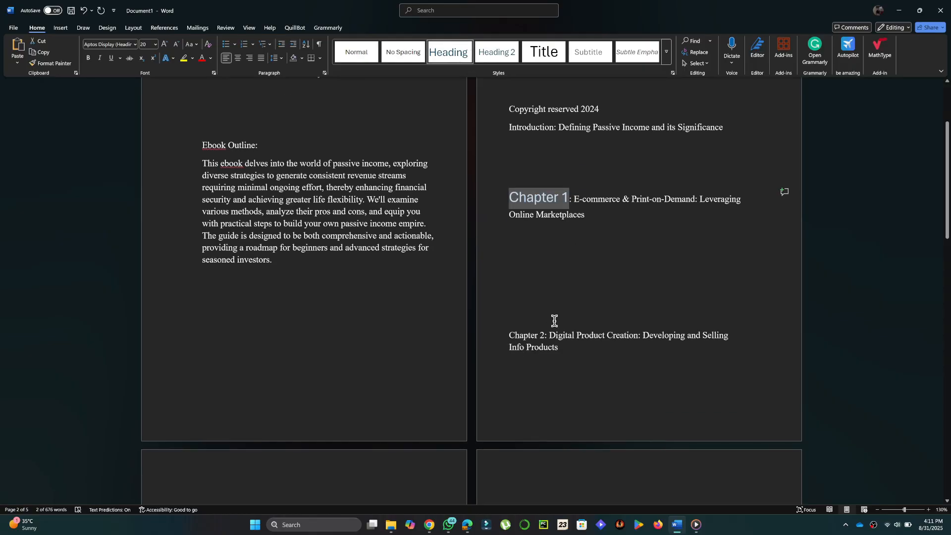
{"action": "key", "text": "ctrl+z"}
{"action": "scroll", "coordinate": [554, 321], "scroll_direction": "down", "scroll_amount": 11}
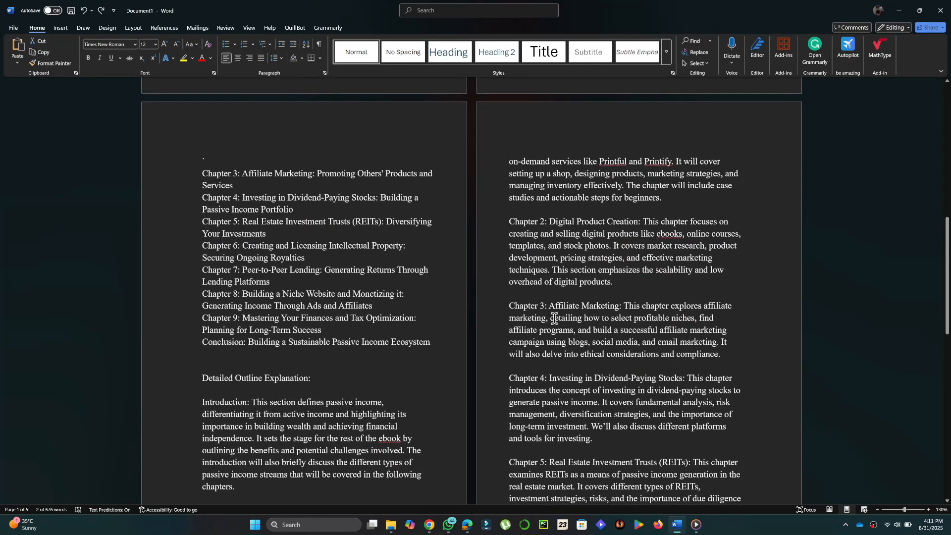
{"action": "scroll", "coordinate": [554, 320], "scroll_direction": "down", "scroll_amount": 4}
{"action": "left_click", "coordinate": [202, 377]}
{"action": "key", "text": "ctrl+Return"}
Apply the Heading style to the 'Chapter 1:', 'Chapter 2:' and 'Chapter 3:' labels.
{"action": "scroll", "coordinate": [495, 178], "scroll_direction": "up", "scroll_amount": 2}
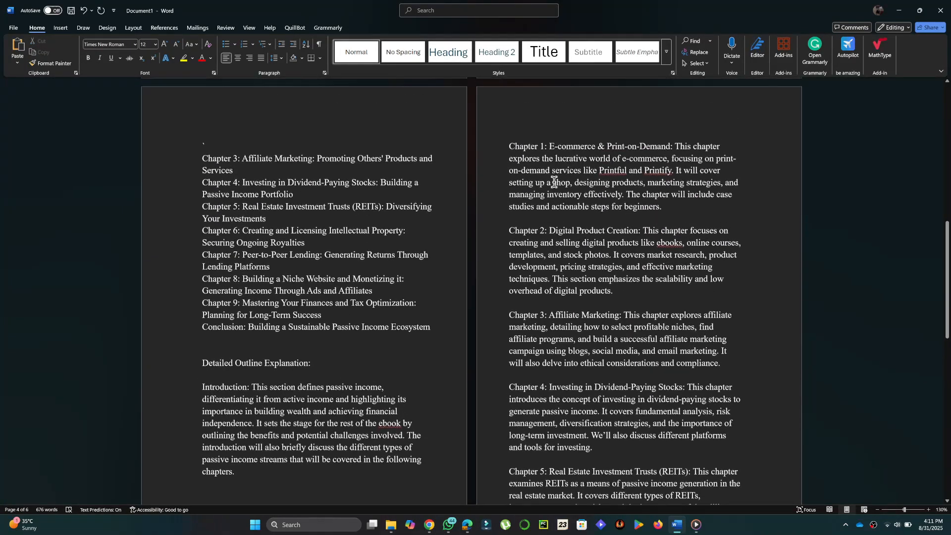
{"action": "left_click_drag", "start_coordinate": [509, 147], "coordinate": [544, 148]}
{"action": "left_click", "coordinate": [446, 52]}
{"action": "left_click_drag", "start_coordinate": [509, 241], "coordinate": [547, 243]}
{"action": "left_click", "coordinate": [448, 52]}
{"action": "scroll", "coordinate": [549, 297], "scroll_direction": "down", "scroll_amount": 1}
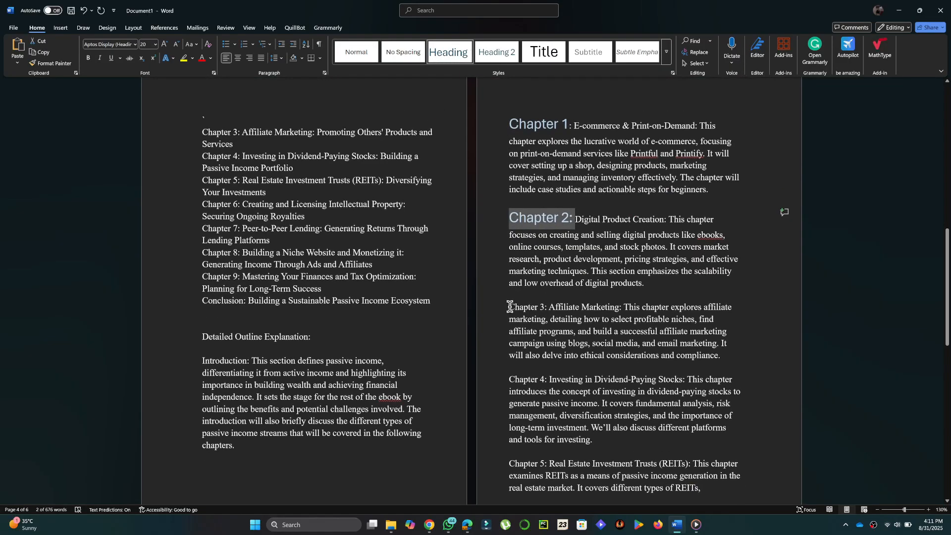
{"action": "left_click_drag", "start_coordinate": [509, 307], "coordinate": [547, 307]}
{"action": "left_click", "coordinate": [448, 52]}
{"action": "left_click", "coordinate": [678, 329]}
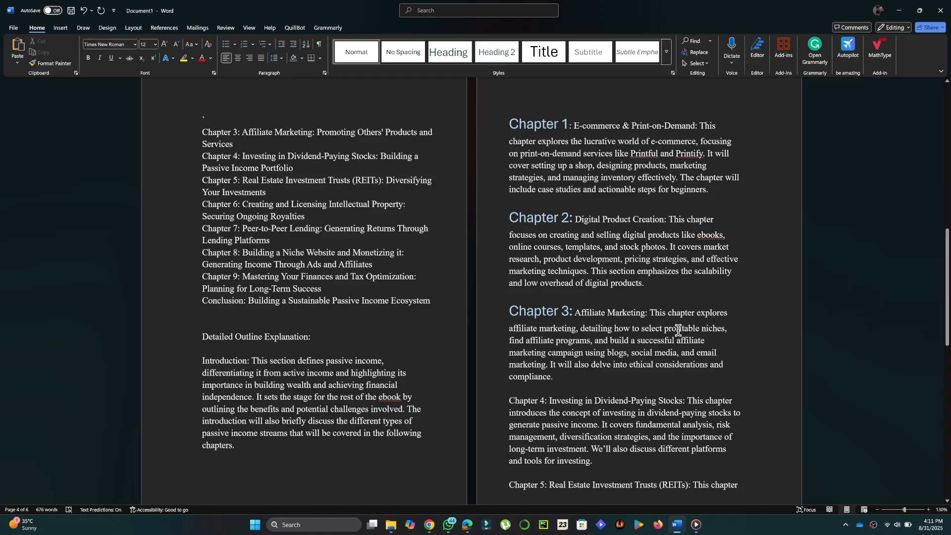
Insert a page break before Chapter 1 in the chapter list.
{"action": "scroll", "coordinate": [678, 330], "scroll_direction": "down", "scroll_amount": 1}
{"action": "scroll", "coordinate": [678, 330], "scroll_direction": "up", "scroll_amount": 8}
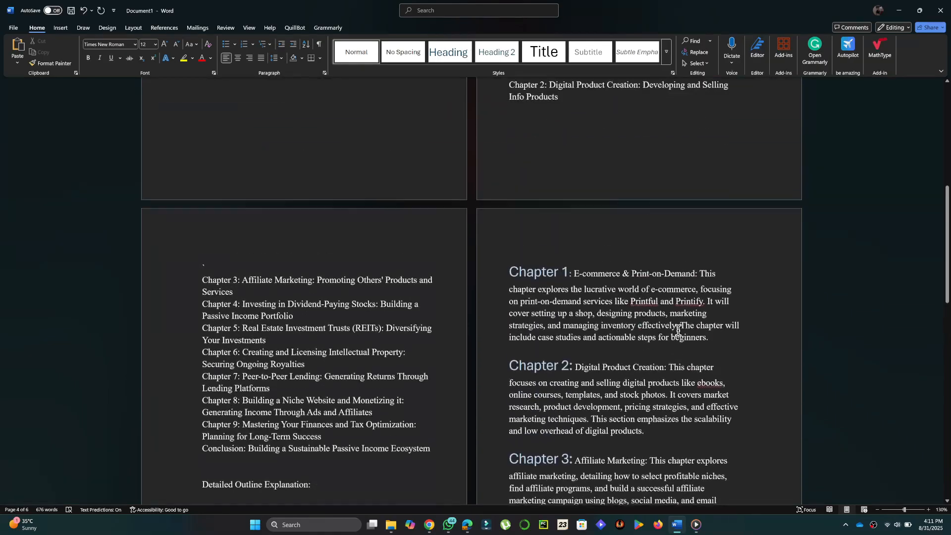
{"action": "left_click", "coordinate": [504, 281]}
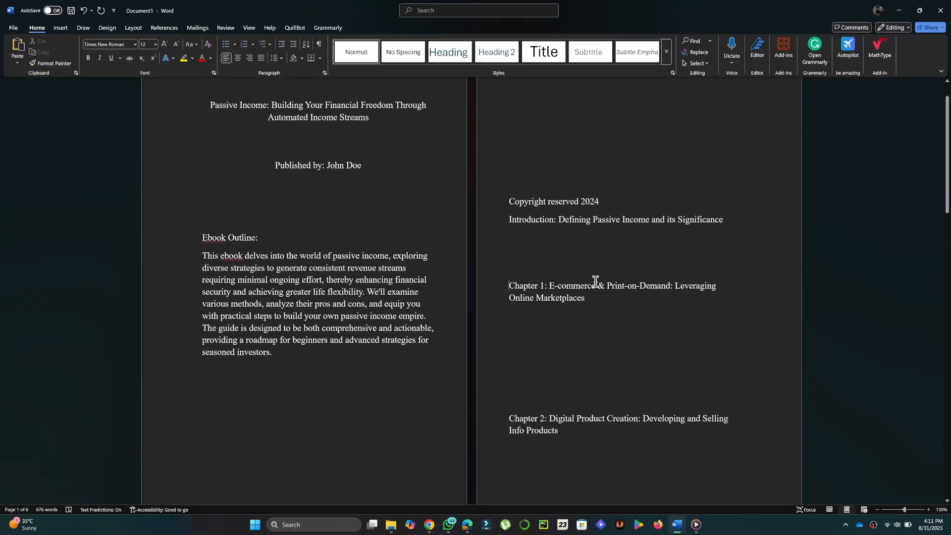
{"action": "key", "text": "ctrl+Return"}
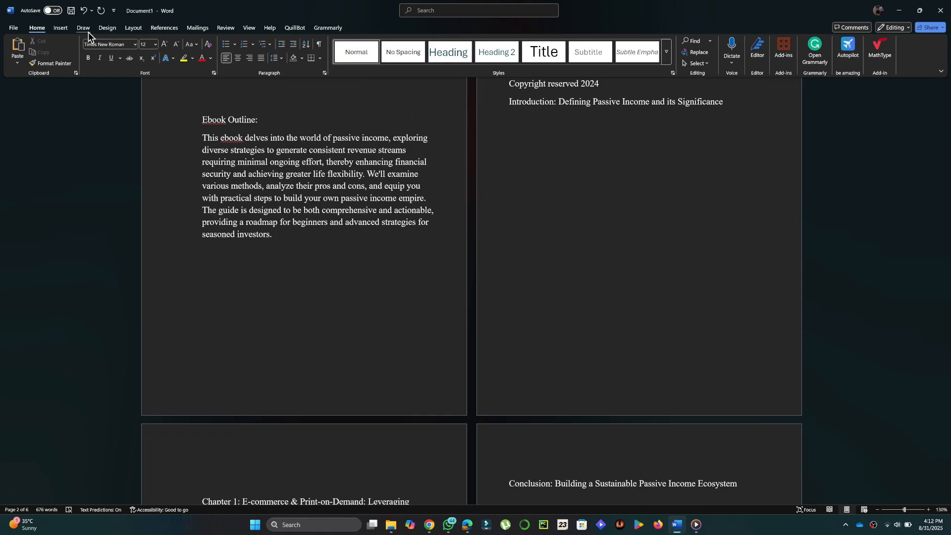
Insert another page break before Chapter 2 and check the resulting blank page.
{"action": "left_click", "coordinate": [61, 28]}
{"action": "left_click", "coordinate": [56, 52]}
{"action": "scroll", "coordinate": [656, 209], "scroll_direction": "down", "scroll_amount": 6}
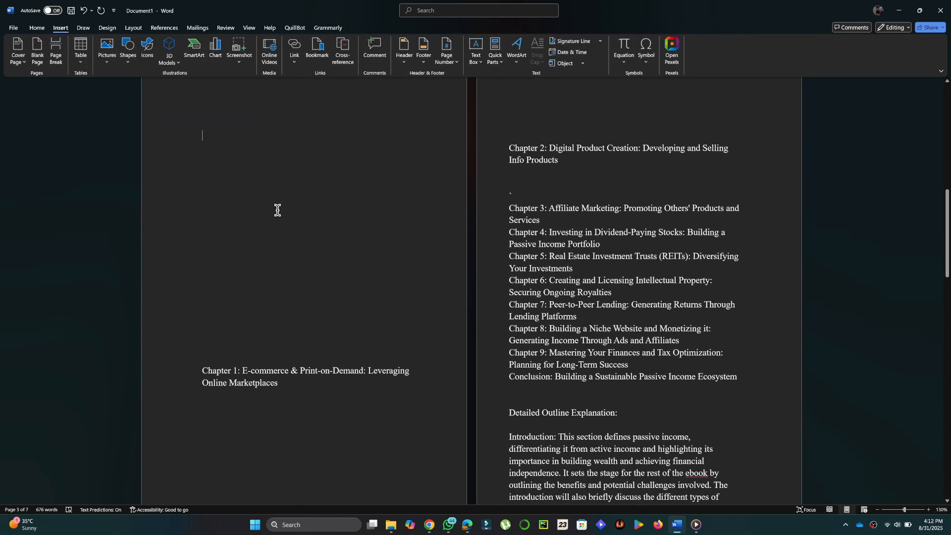
{"action": "scroll", "coordinate": [274, 206], "scroll_direction": "up", "scroll_amount": 1}
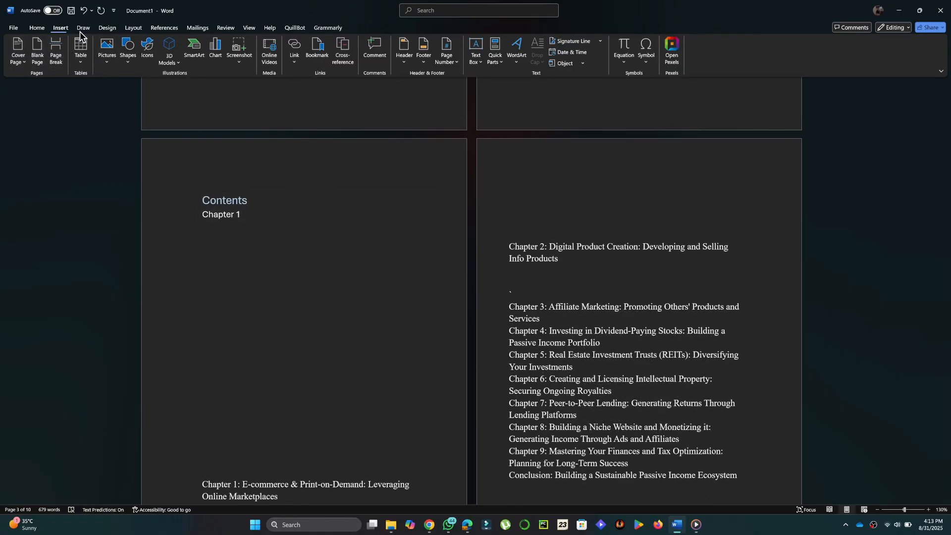
Replace the table of contents with a custom one that hides page numbers.
{"action": "left_click", "coordinate": [164, 29]}
{"action": "left_click", "coordinate": [19, 60]}
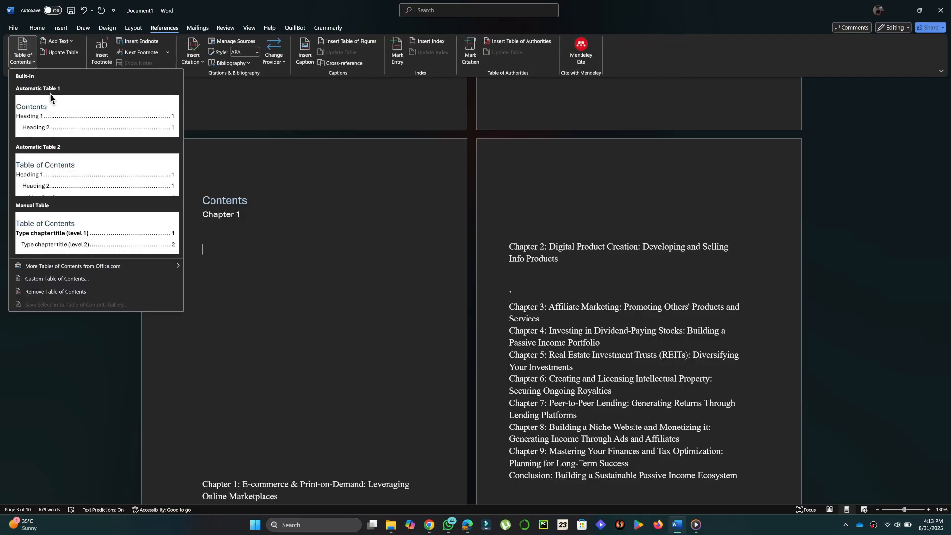
{"action": "left_click", "coordinate": [104, 279]}
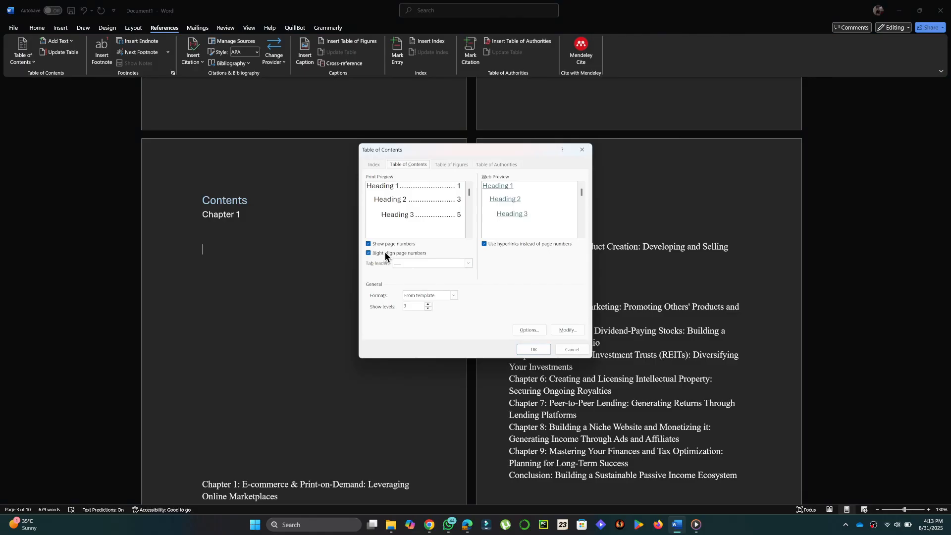
{"action": "left_click", "coordinate": [387, 244]}
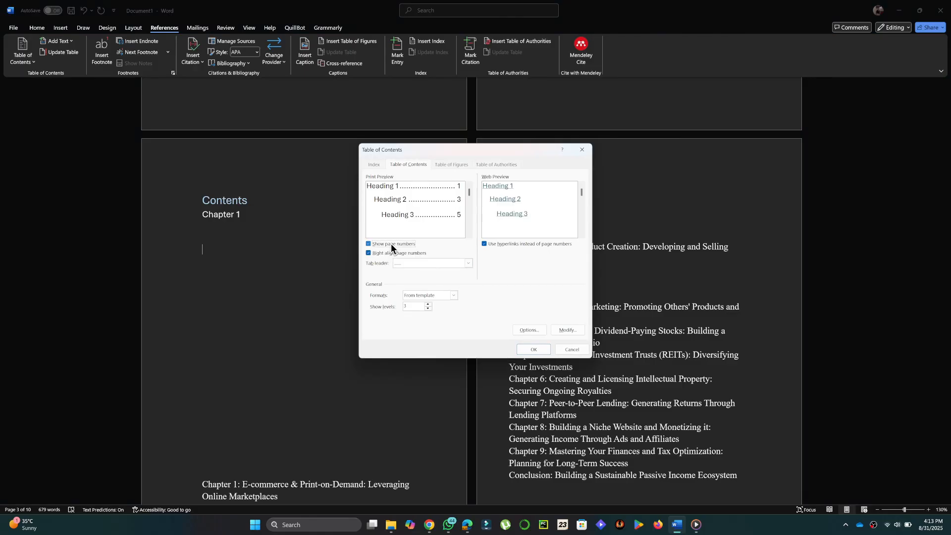
{"action": "left_click", "coordinate": [538, 353]}
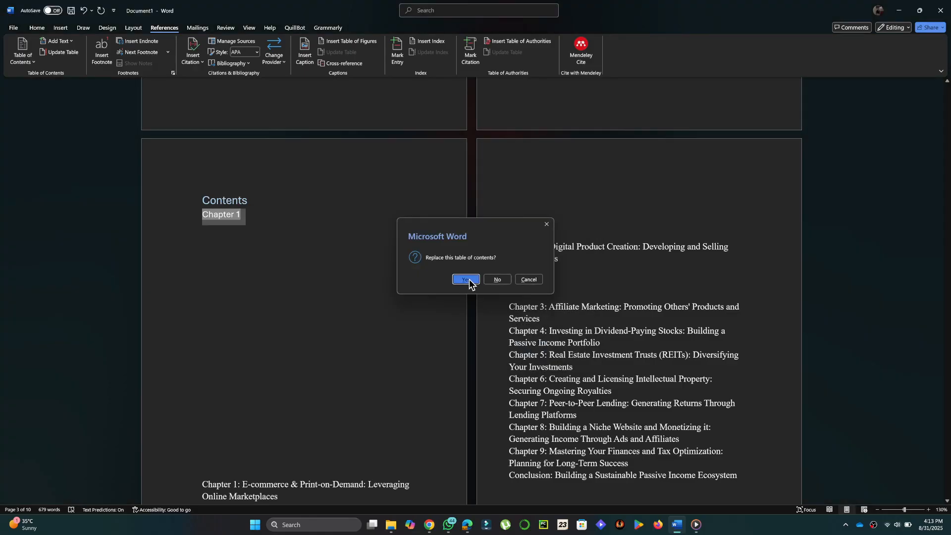
{"action": "left_click", "coordinate": [473, 282]}
Follow the Chapter 1 entry in the contents to jump to its heading.
{"action": "left_click", "coordinate": [327, 338]}
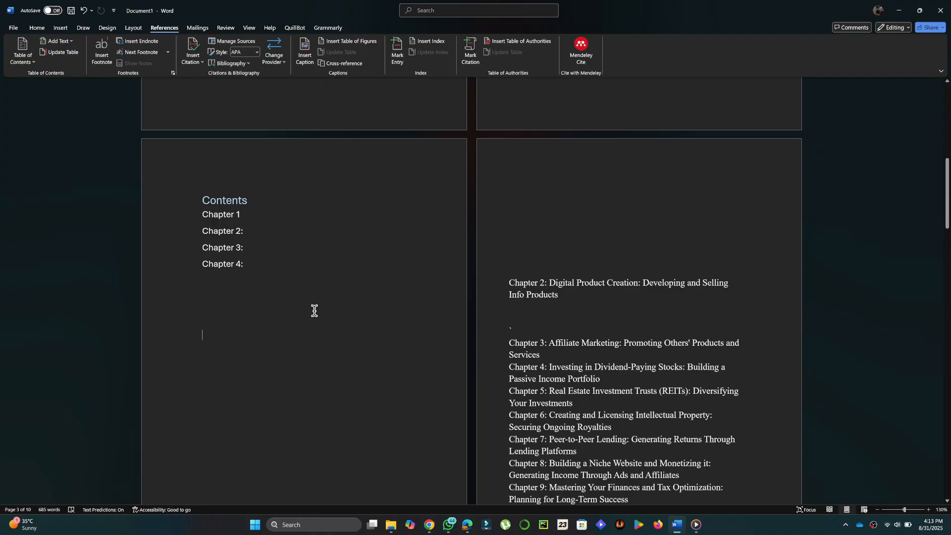
{"action": "left_click", "coordinate": [265, 221]}
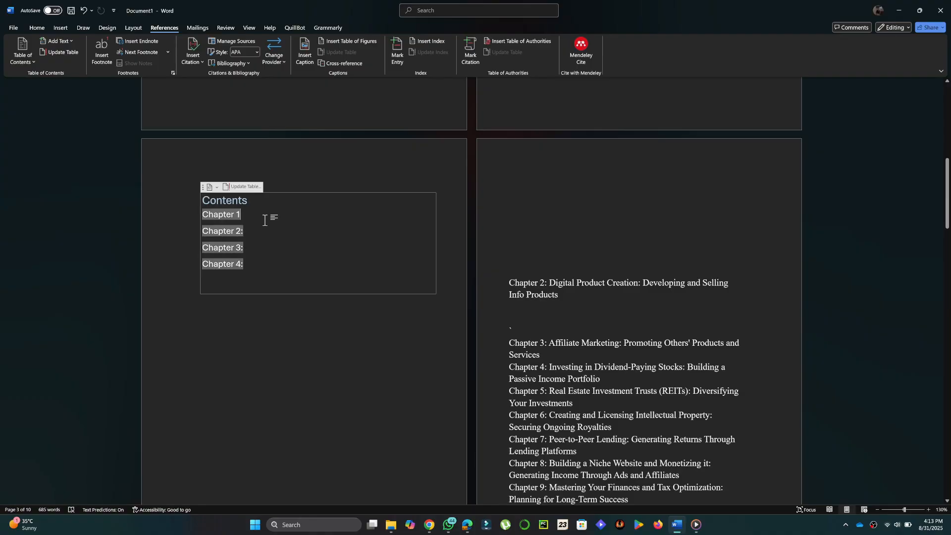
{"action": "left_click", "coordinate": [231, 216], "text": "ctrl"}
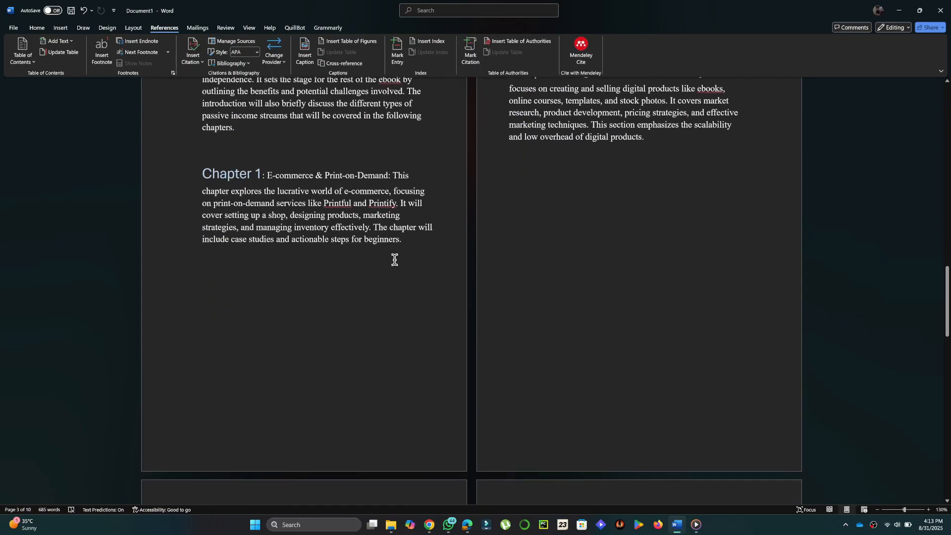
{"action": "scroll", "coordinate": [597, 283], "scroll_direction": "up", "scroll_amount": 15}
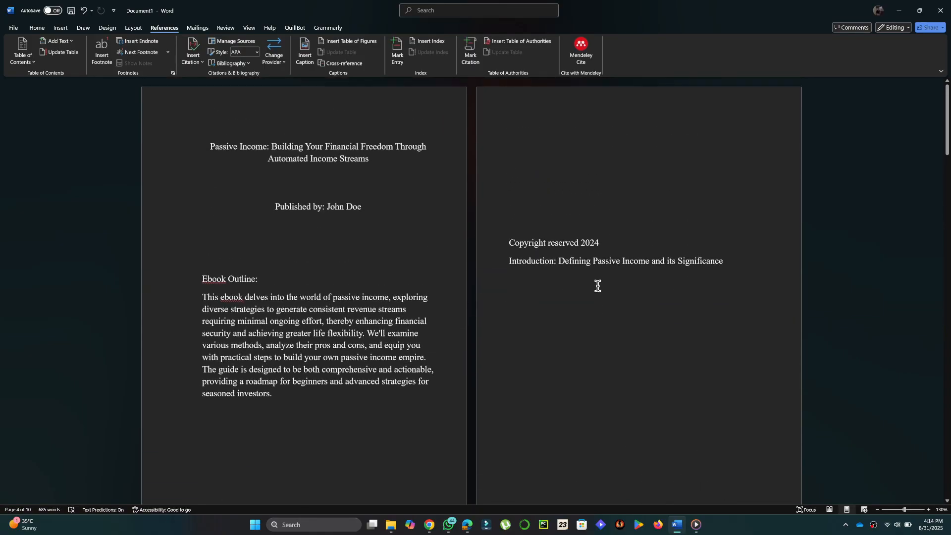
{"action": "scroll", "coordinate": [597, 283], "scroll_direction": "down", "scroll_amount": 3}
{"action": "scroll", "coordinate": [598, 283], "scroll_direction": "up", "scroll_amount": 3}
{"action": "scroll", "coordinate": [597, 283], "scroll_direction": "down", "scroll_amount": 8}
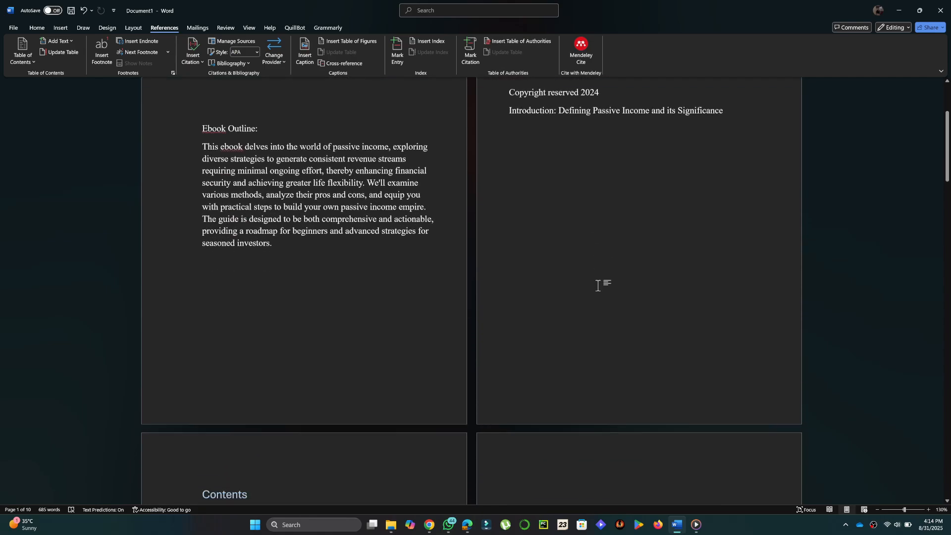
{"action": "scroll", "coordinate": [590, 322], "scroll_direction": "down", "scroll_amount": 3}
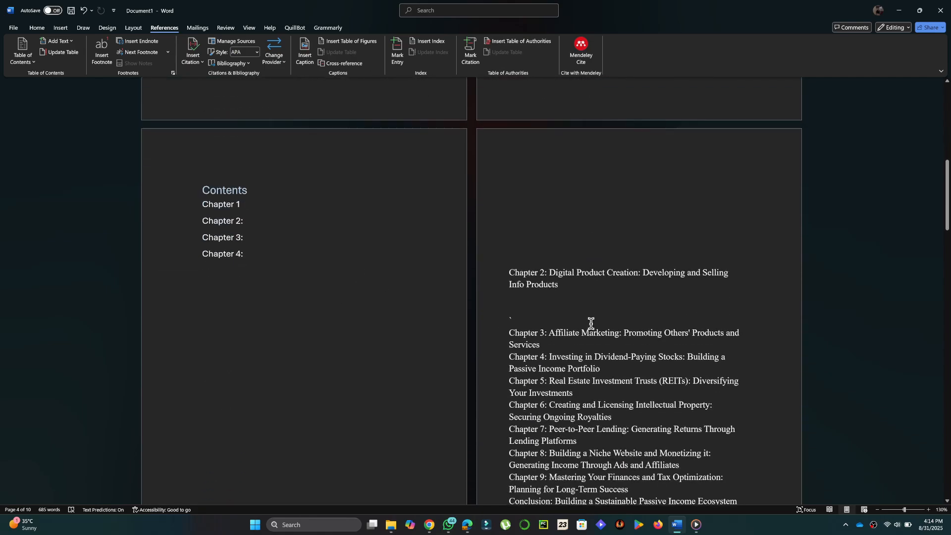
{"action": "scroll", "coordinate": [591, 322], "scroll_direction": "down", "scroll_amount": 8}
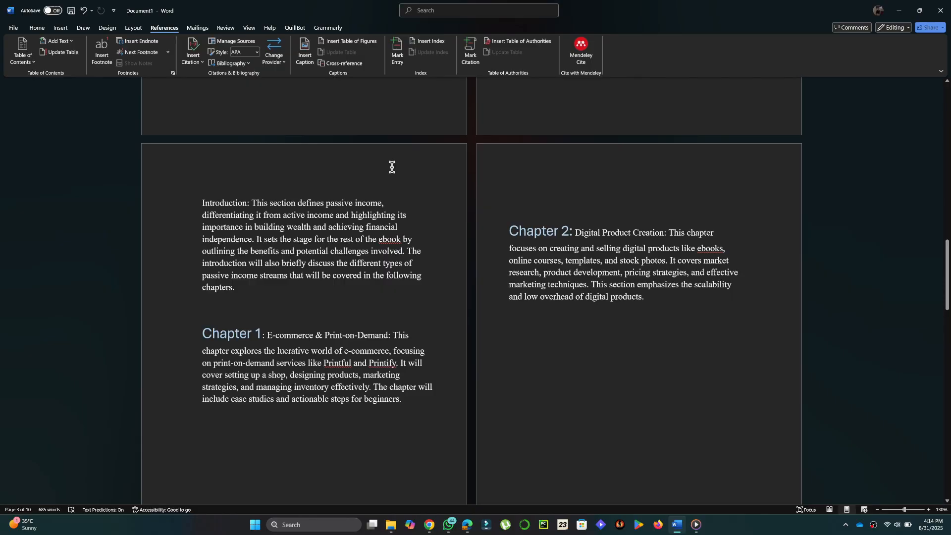
Type the author's name in the odd-page header and 'passive income' in the even-page header.
{"action": "double_click", "coordinate": [396, 155]}
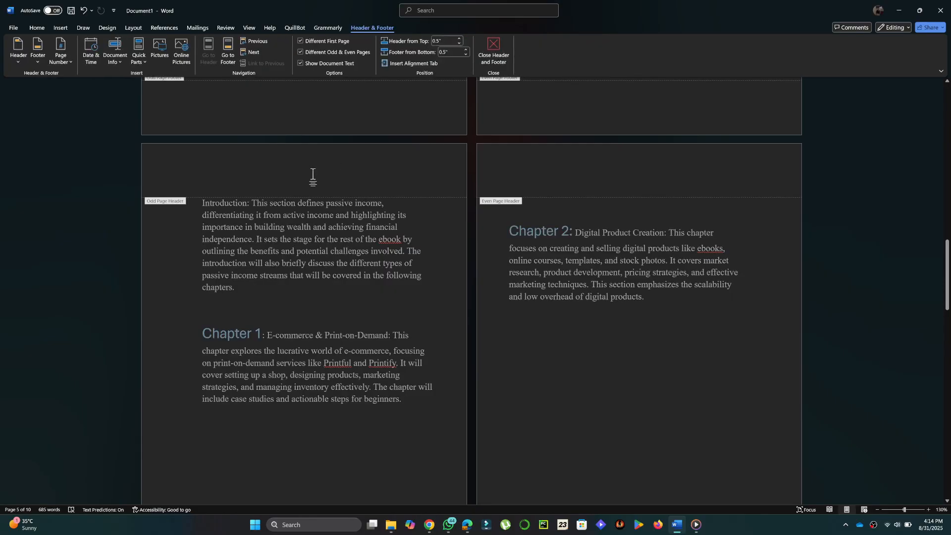
{"action": "type", "text": "jo"}
{"action": "left_click", "coordinate": [574, 171]}
{"action": "type", "text": "passi"}
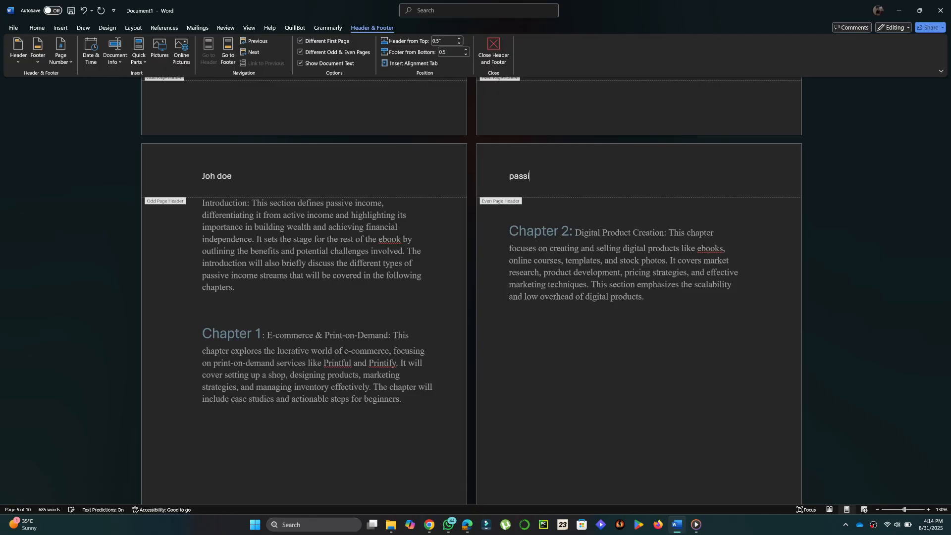
{"action": "type", "text": "ve income"}
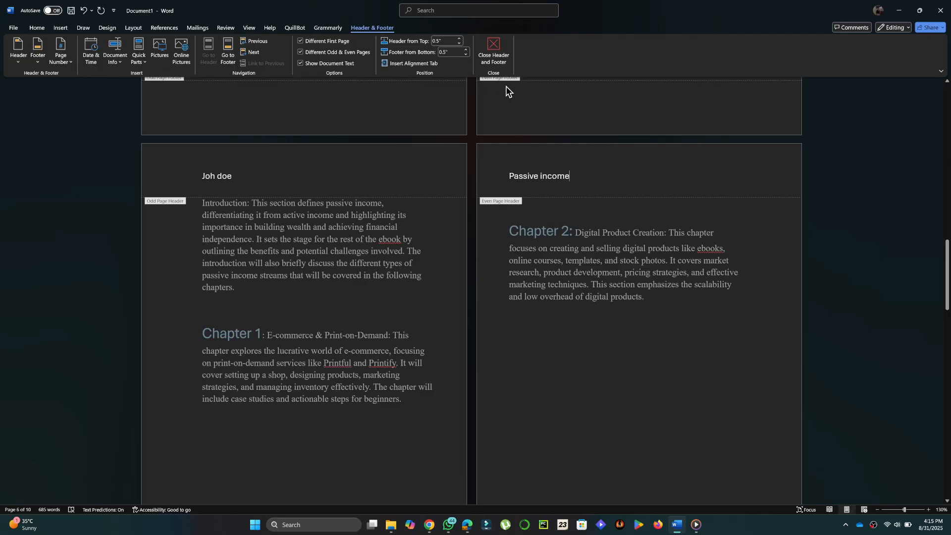
{"action": "left_click", "coordinate": [493, 56]}
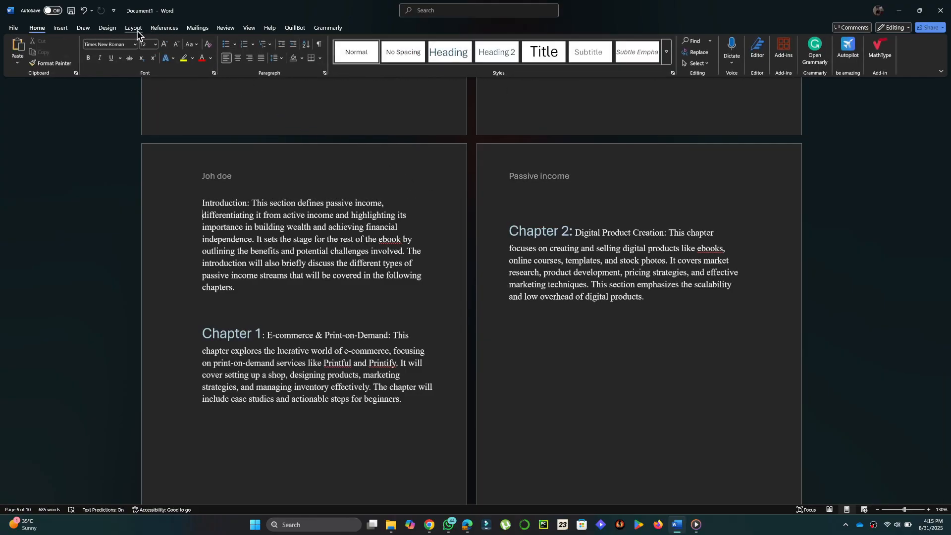
{"action": "left_click", "coordinate": [283, 59]}
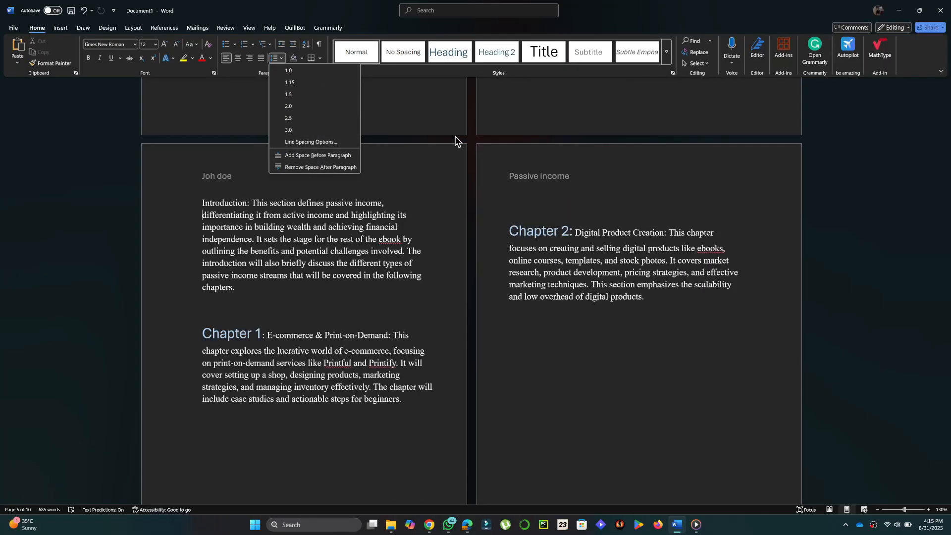
{"action": "left_click", "coordinate": [678, 212]}
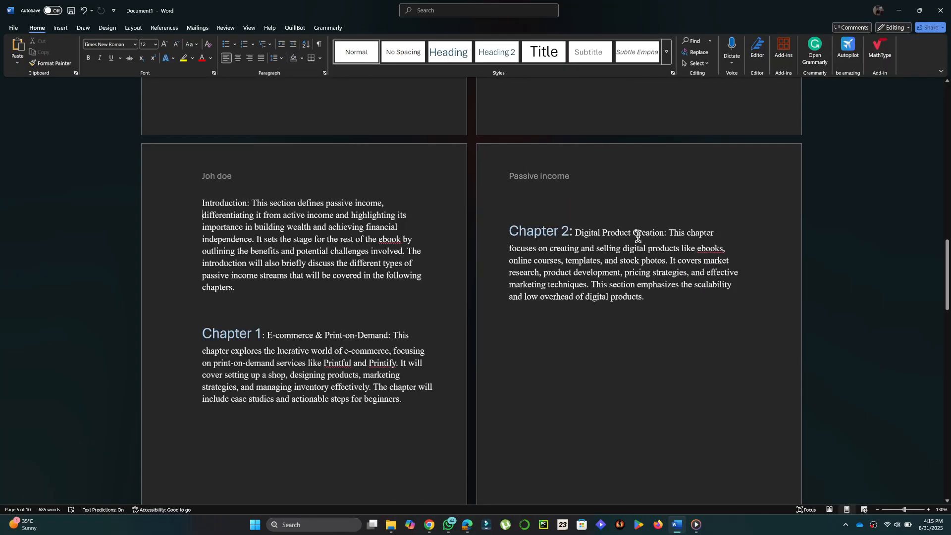
{"action": "scroll", "coordinate": [638, 236], "scroll_direction": "down", "scroll_amount": 3}
{"action": "scroll", "coordinate": [638, 237], "scroll_direction": "up", "scroll_amount": 10}
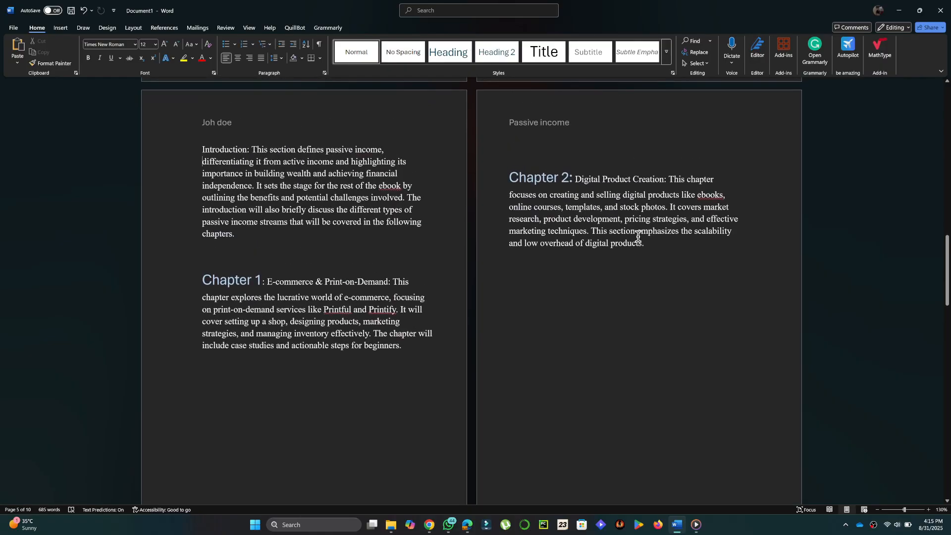
{"action": "scroll", "coordinate": [638, 236], "scroll_direction": "up", "scroll_amount": 6}
{"action": "scroll", "coordinate": [639, 243], "scroll_direction": "down", "scroll_amount": 3}
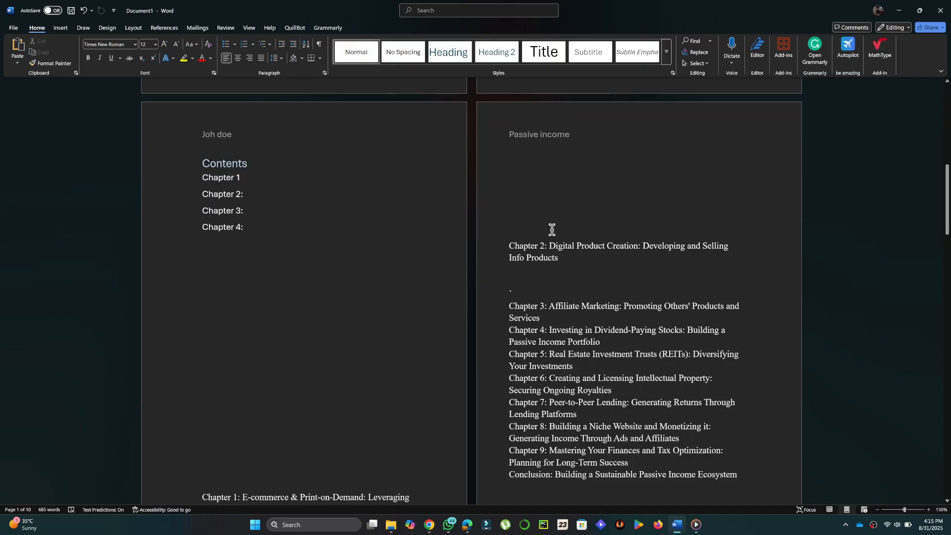
{"action": "scroll", "coordinate": [631, 229], "scroll_direction": "down", "scroll_amount": 10}
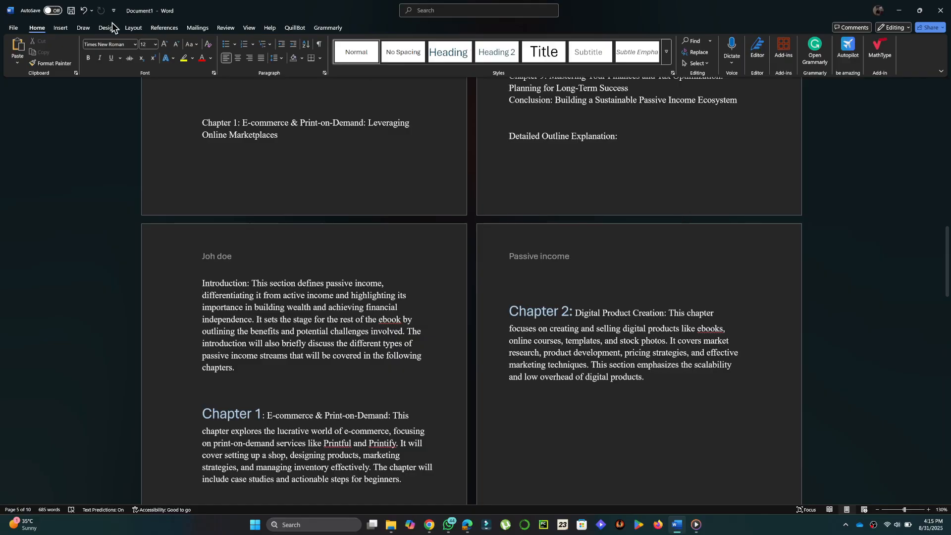
{"action": "left_click", "coordinate": [14, 27]}
{"action": "left_click", "coordinate": [34, 165]}
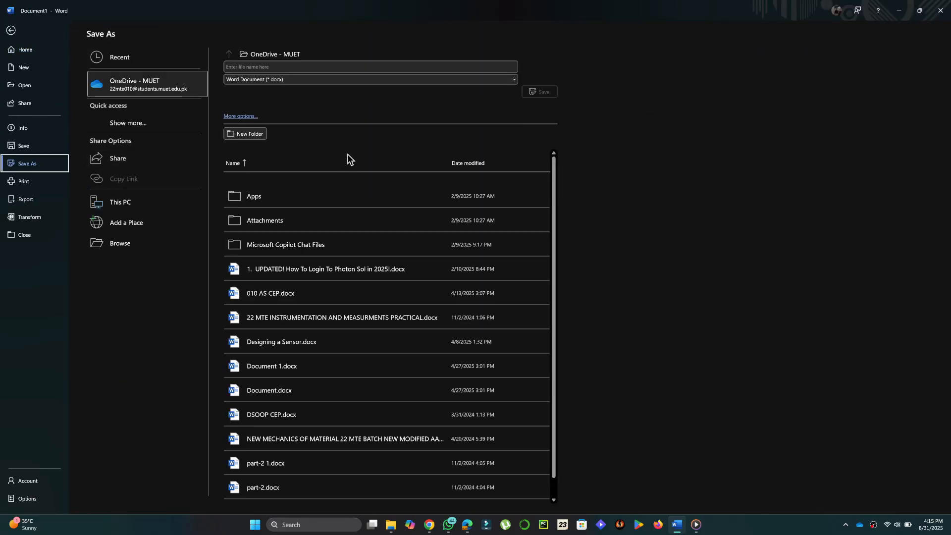
{"action": "left_click", "coordinate": [346, 80]}
{"action": "left_click", "coordinate": [368, 144]}
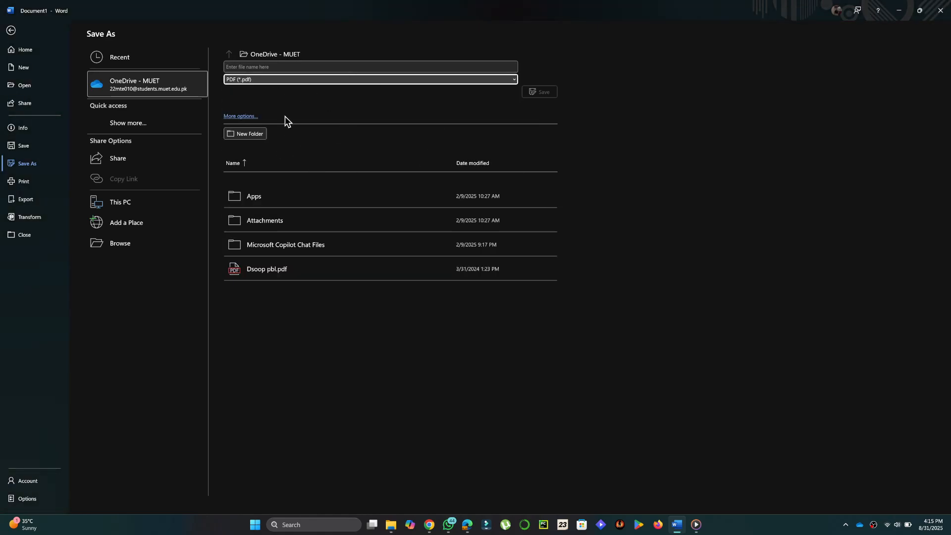
{"action": "left_click", "coordinate": [11, 33]}
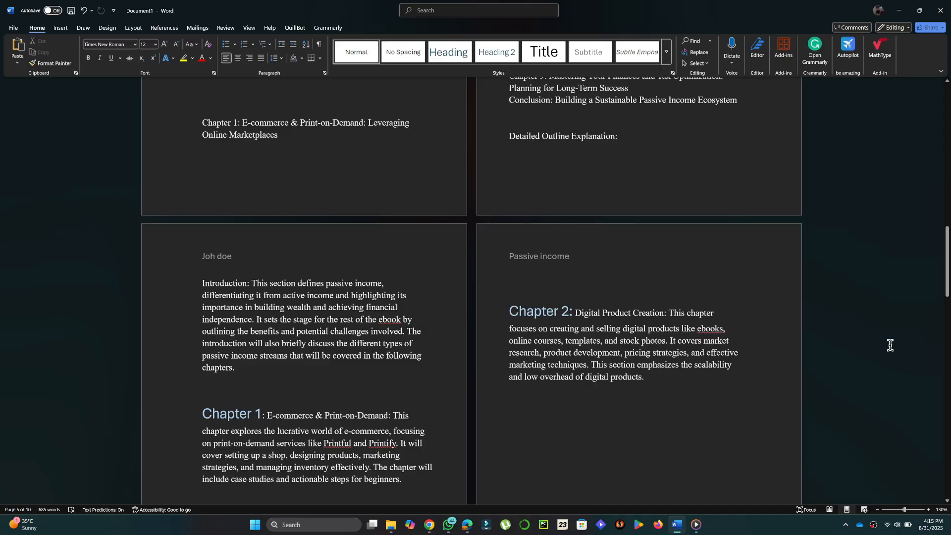